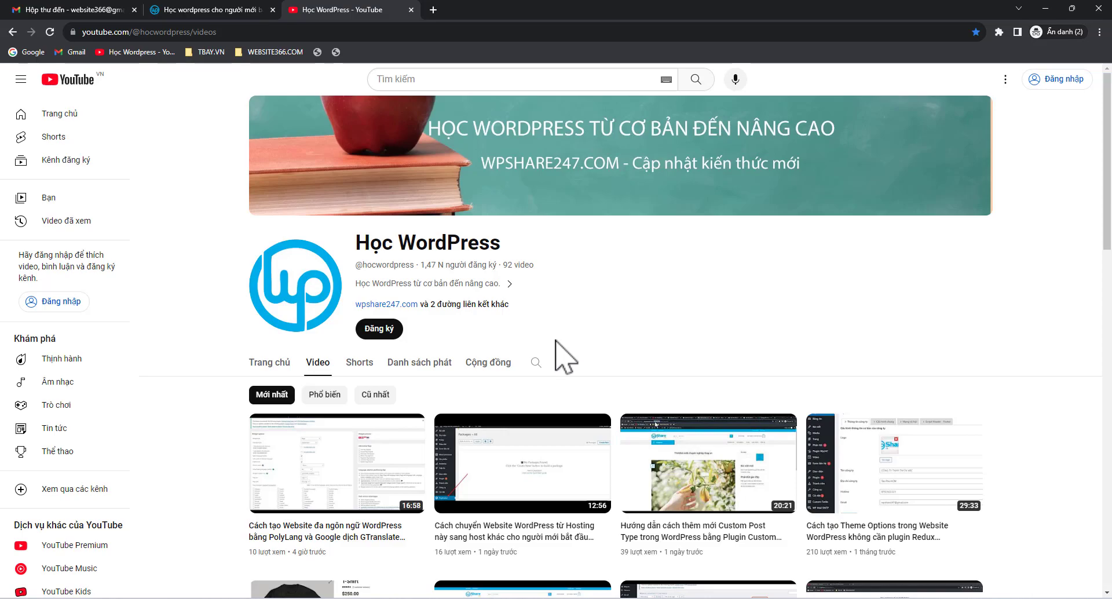
# Leave the Học WordPress channel's video list for the wpshare247.com tab
pyautogui.click(209, 10)
# Append /wp-admin to the wpshare247.com address and load it
pyautogui.scroll(-9, 386, 220)
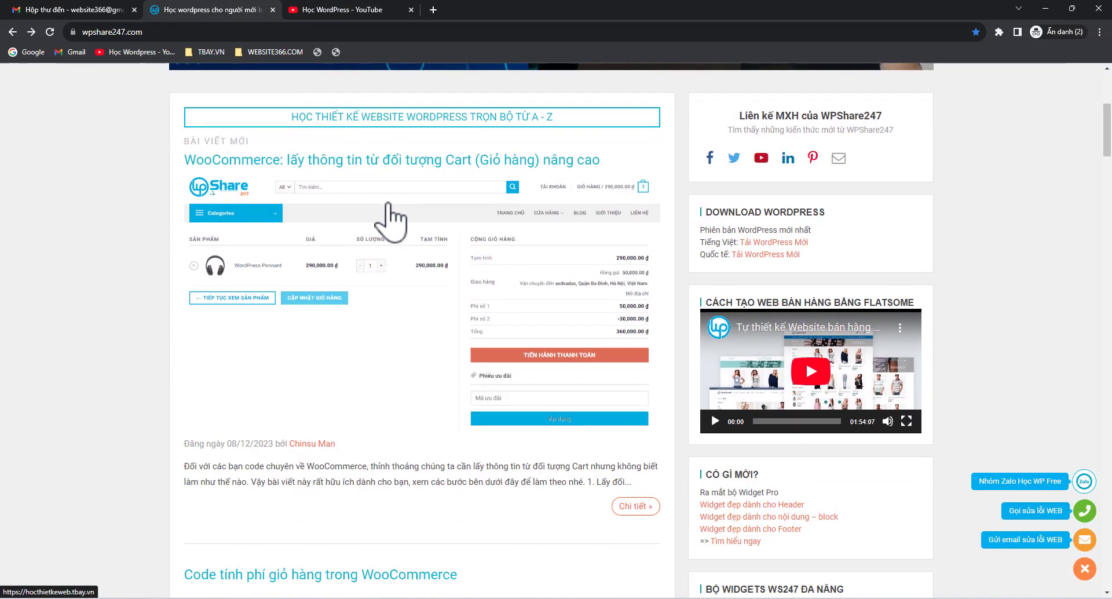
pyautogui.scroll(9, 389, 198)
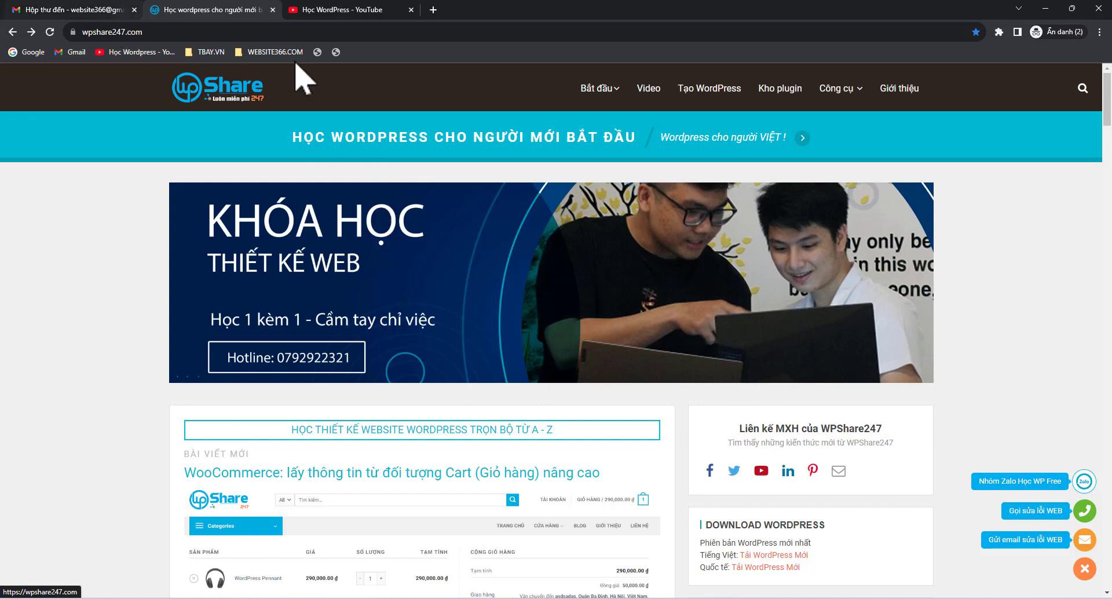
pyautogui.scroll(-5, 397, 286)
pyautogui.scroll(5, 328, 284)
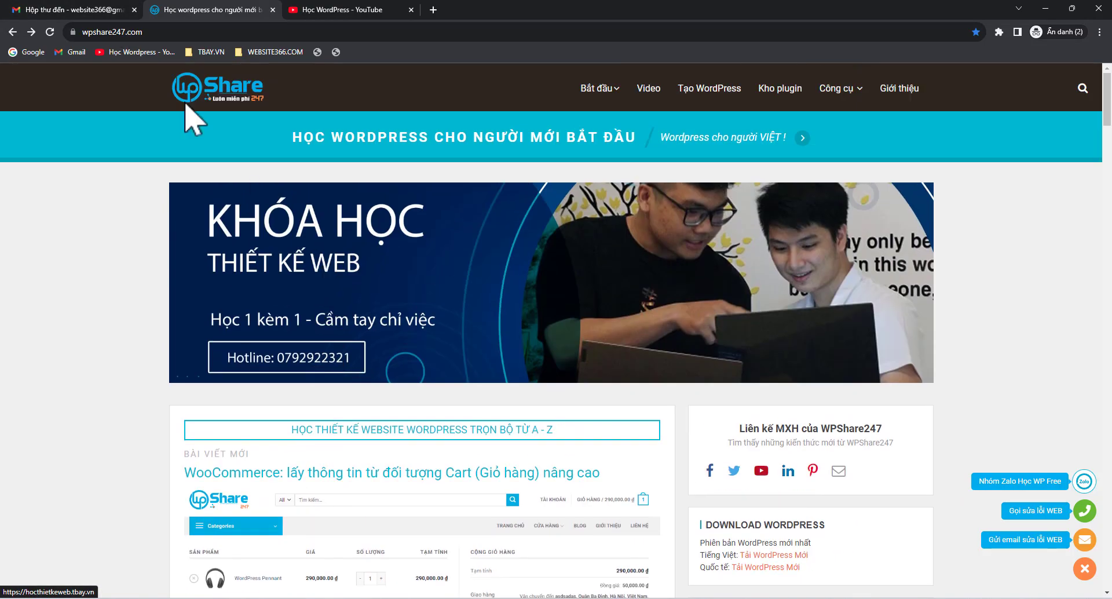
pyautogui.click(187, 32)
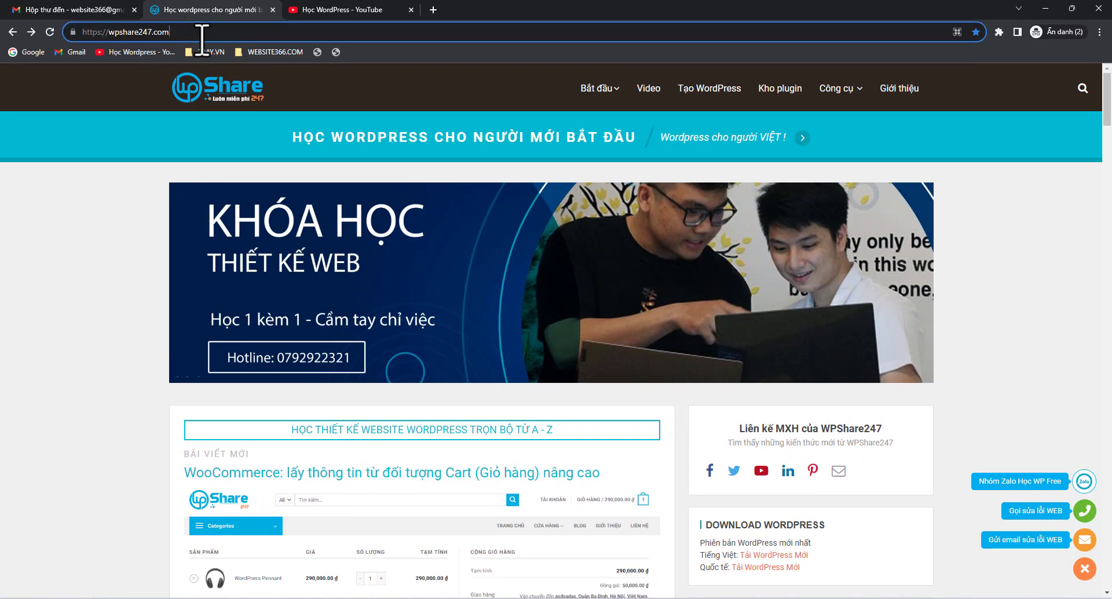
pyautogui.write('/wp-admin')
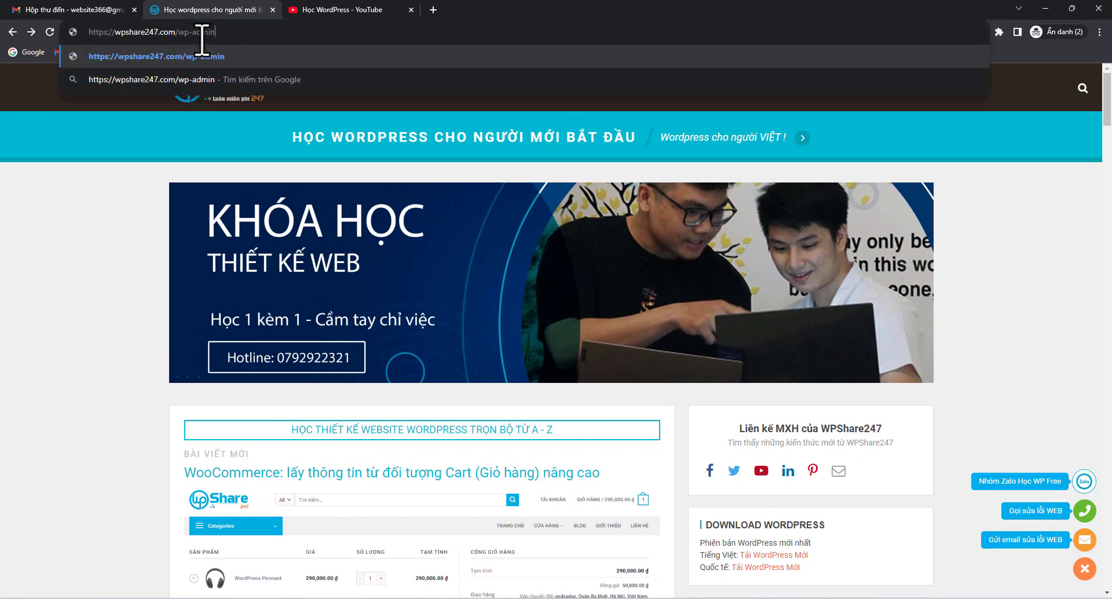
pyautogui.press('Return')
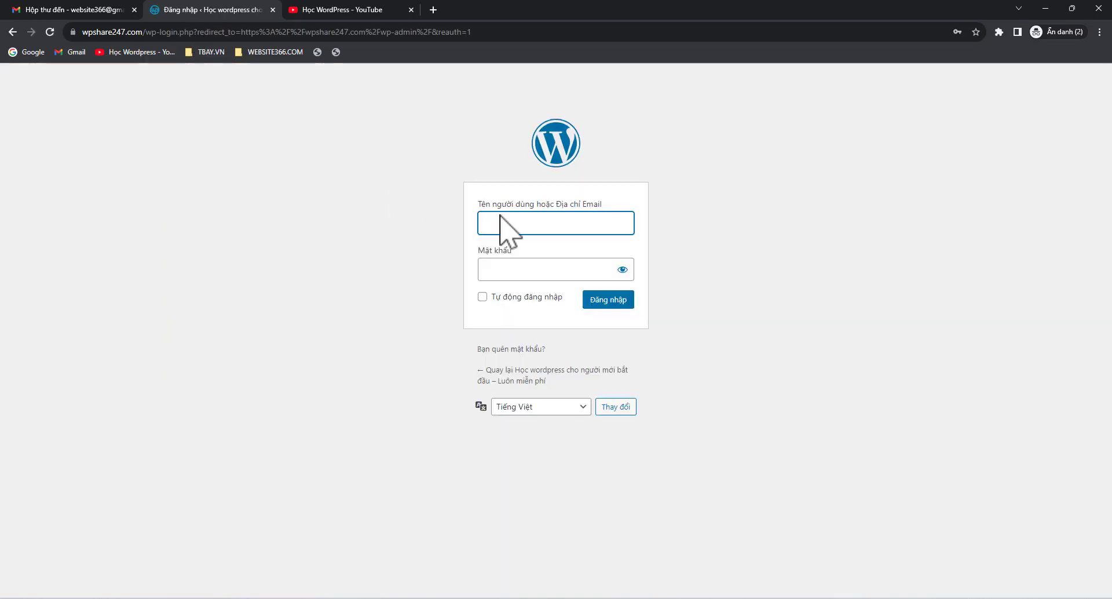
# Log in with the saved administrator credentials and open the Sửa Hồ sơ profile page
pyautogui.click(503, 220)
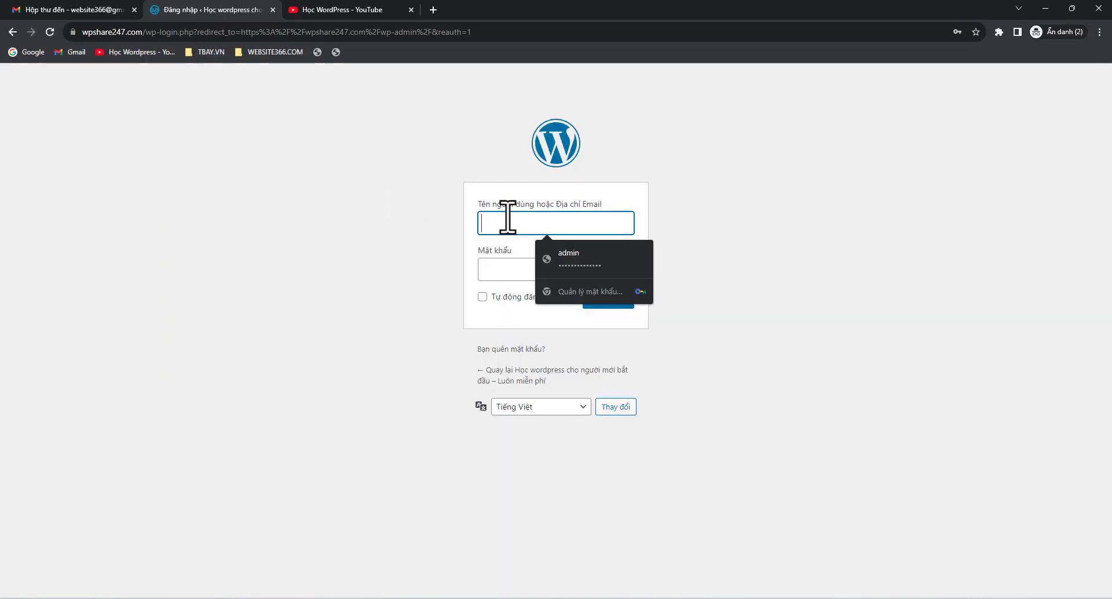
pyautogui.click(602, 265)
pyautogui.click(599, 299)
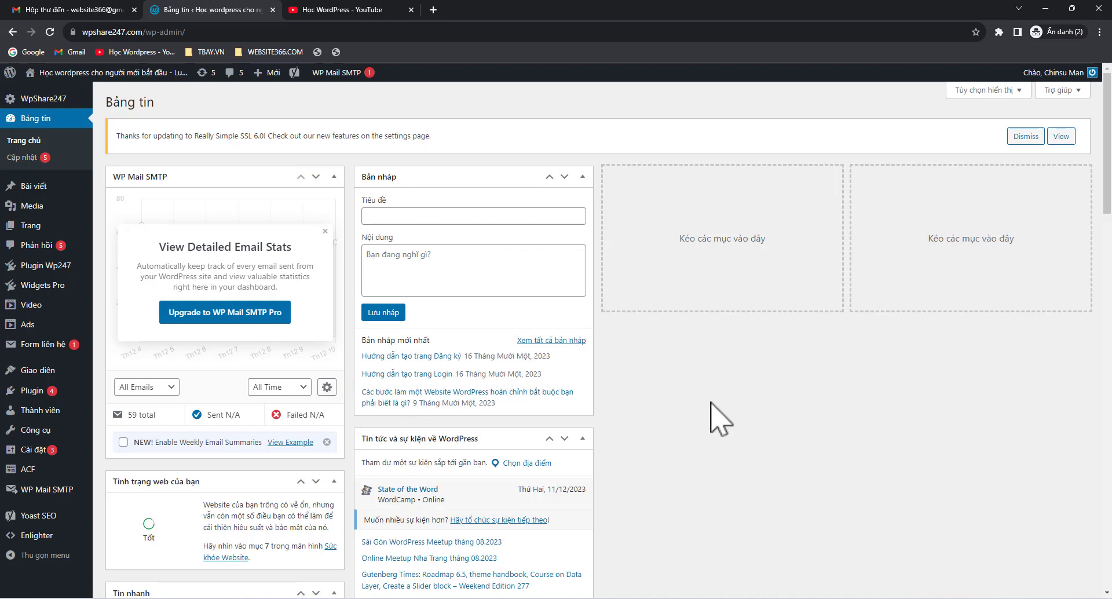
pyautogui.moveTo(1053, 74)
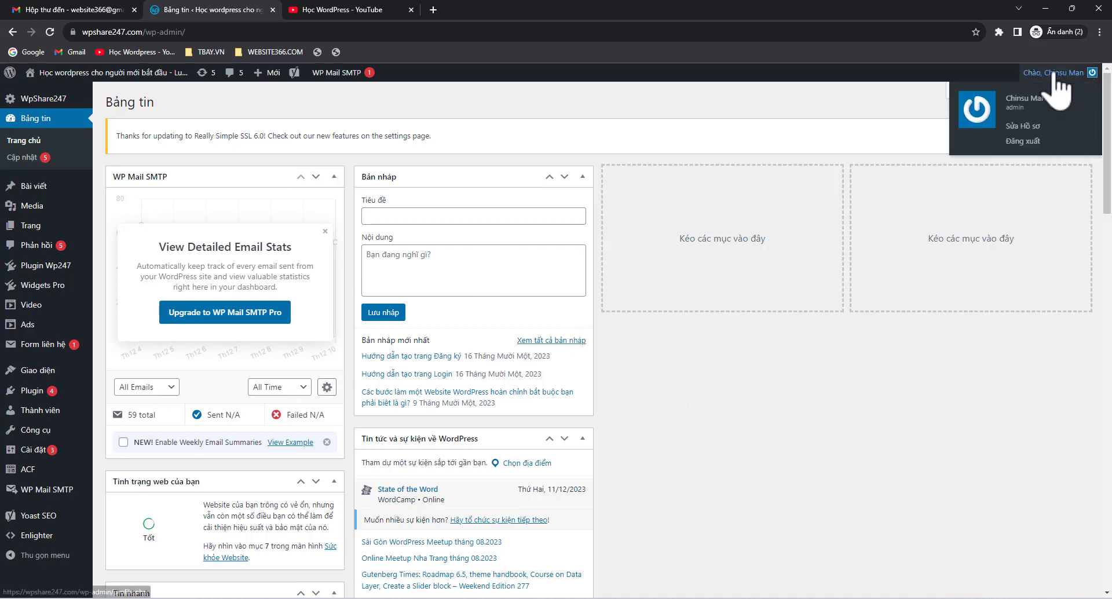
pyautogui.click(1023, 126)
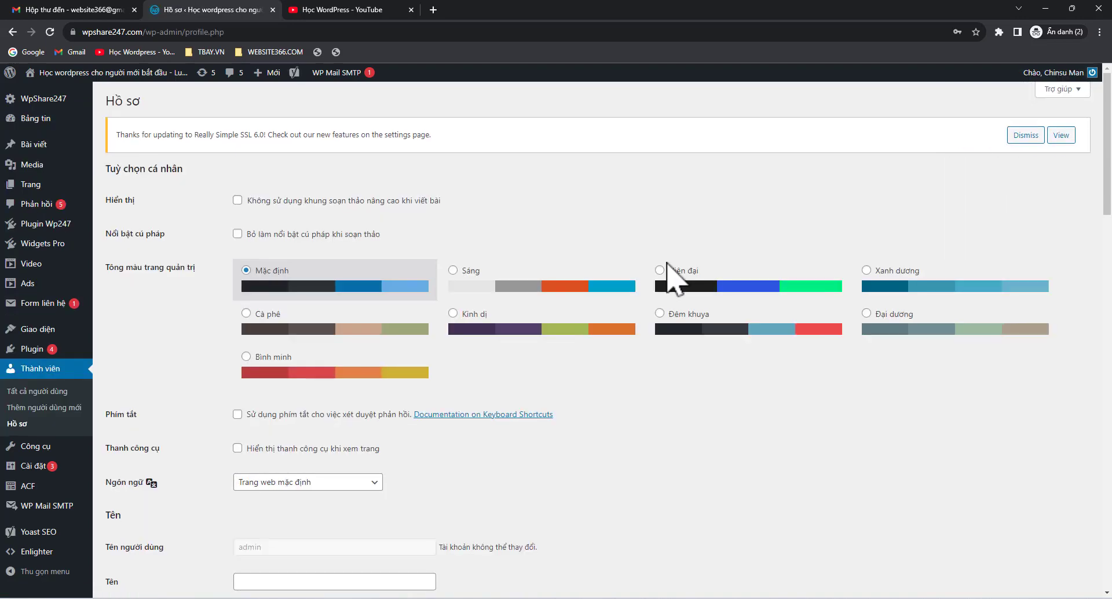
# Generate a new password on the profile page and select its text
pyautogui.scroll(-20, 666, 262)
pyautogui.scroll(-3, 666, 261)
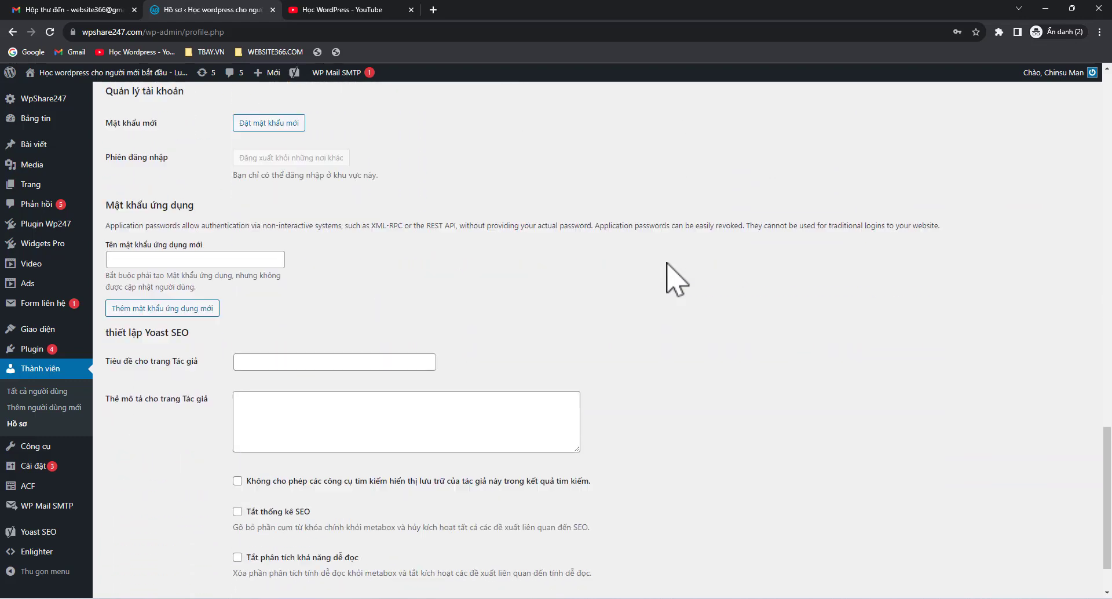
pyautogui.scroll(3, 669, 273)
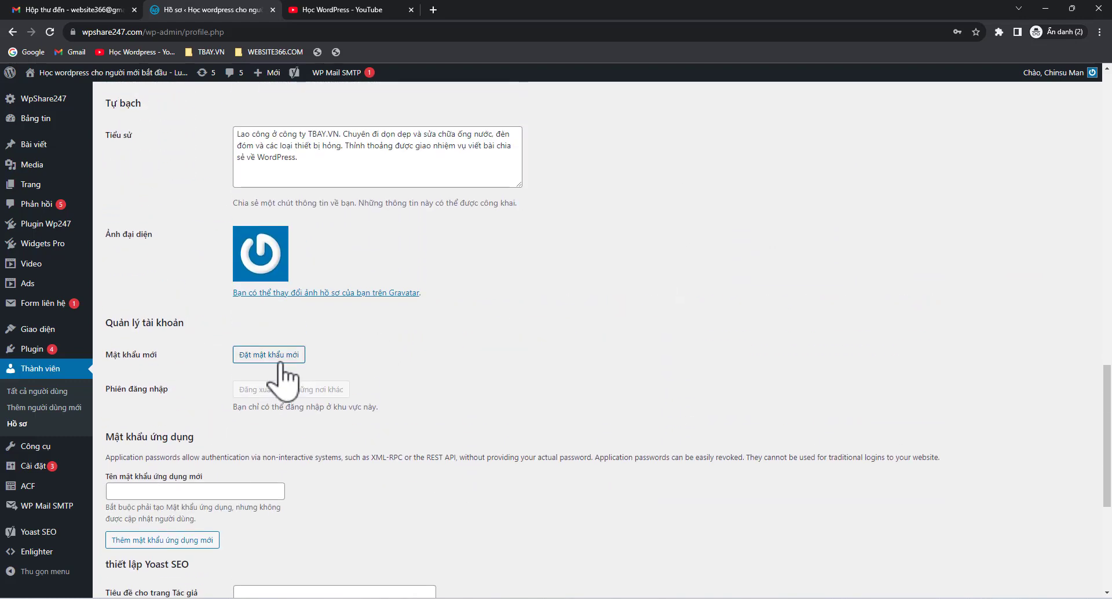
pyautogui.click(282, 360)
pyautogui.moveTo(405, 383); pyautogui.dragTo(218, 380)
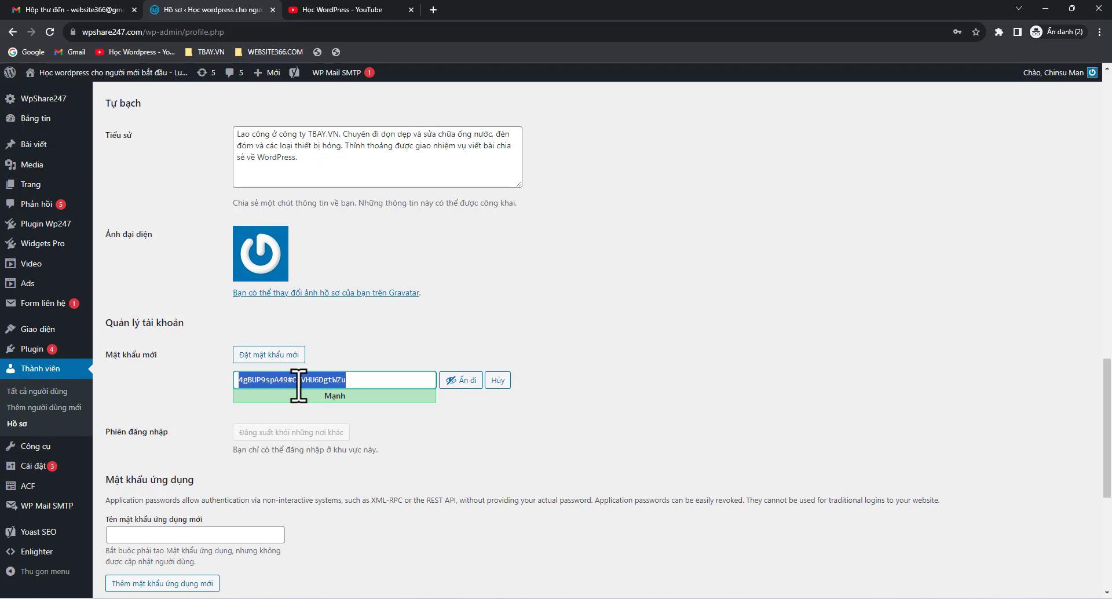
pyautogui.click(343, 429)
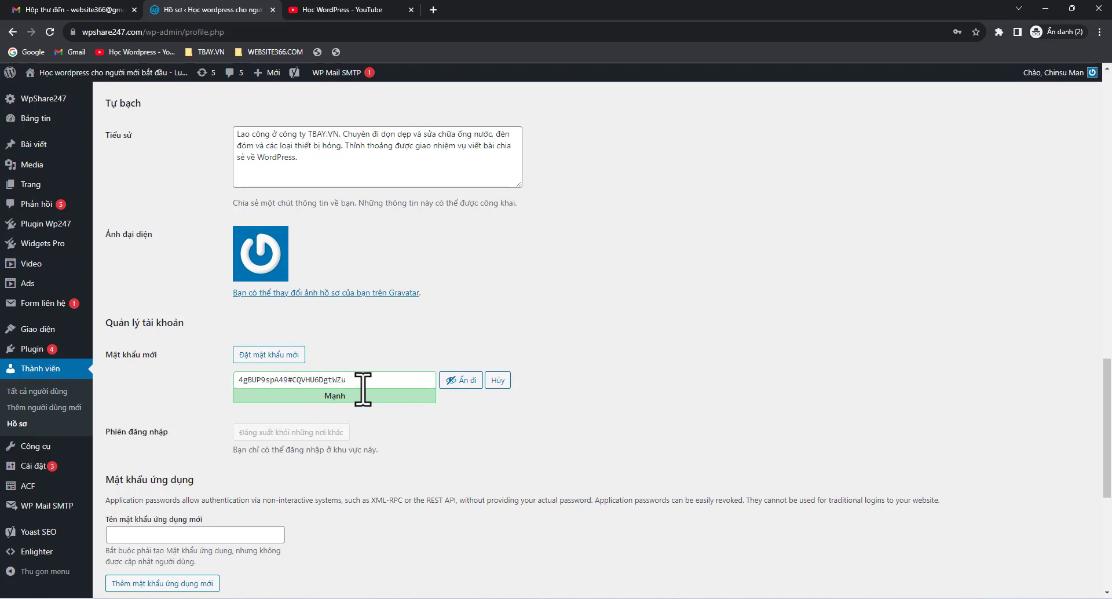
pyautogui.moveTo(366, 387); pyautogui.dragTo(224, 380)
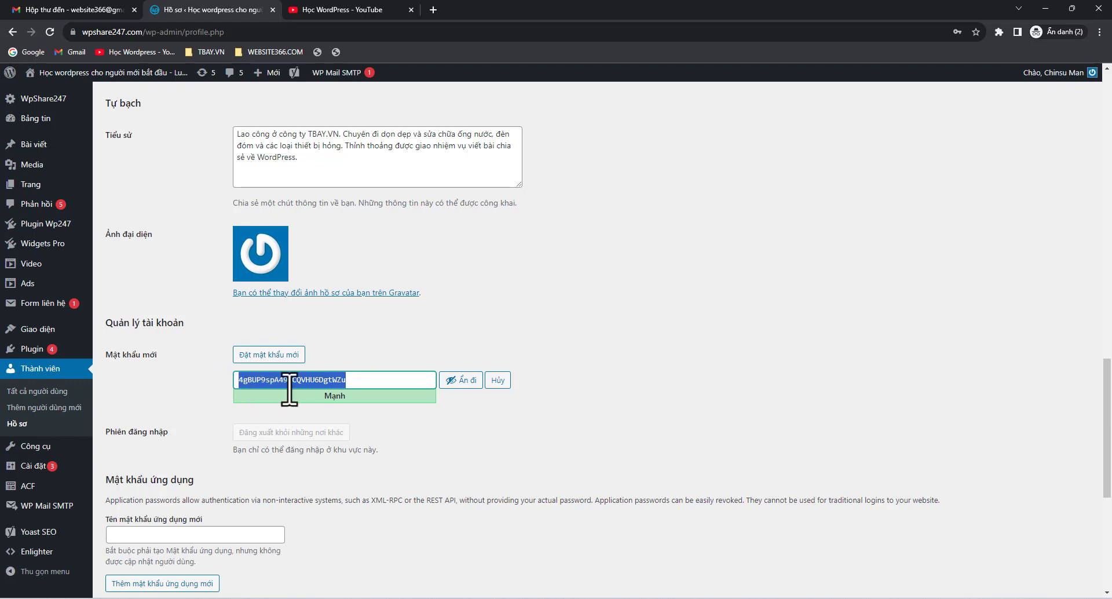
# Select the account's email address, then choose Đăng xuất from the account menu
pyautogui.scroll(-1, 188, 407)
pyautogui.scroll(-5, 183, 406)
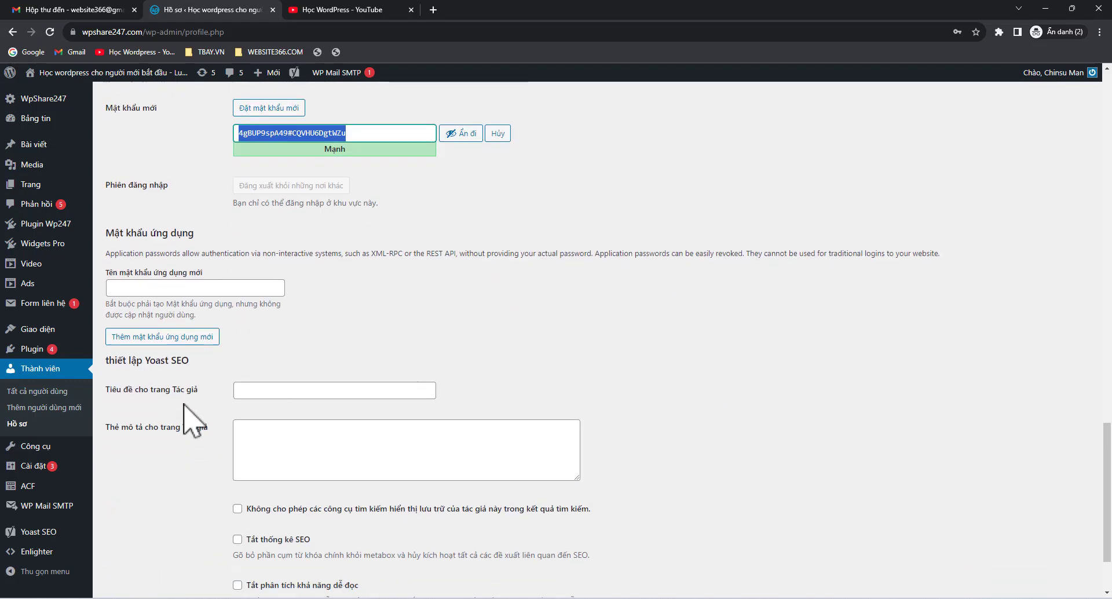
pyautogui.scroll(9, 133, 545)
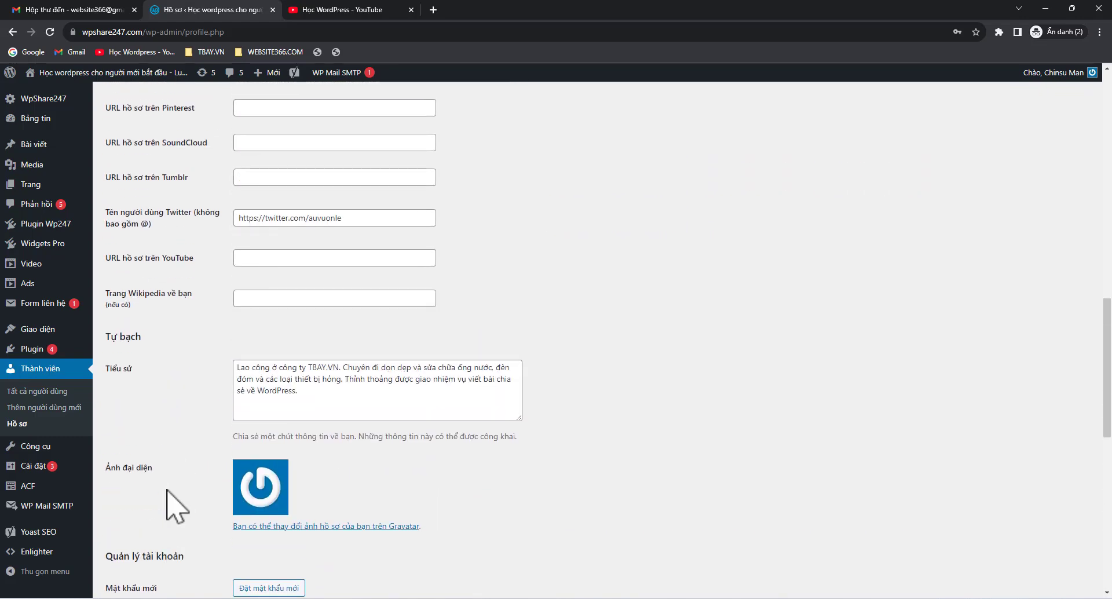
pyautogui.scroll(15, 176, 504)
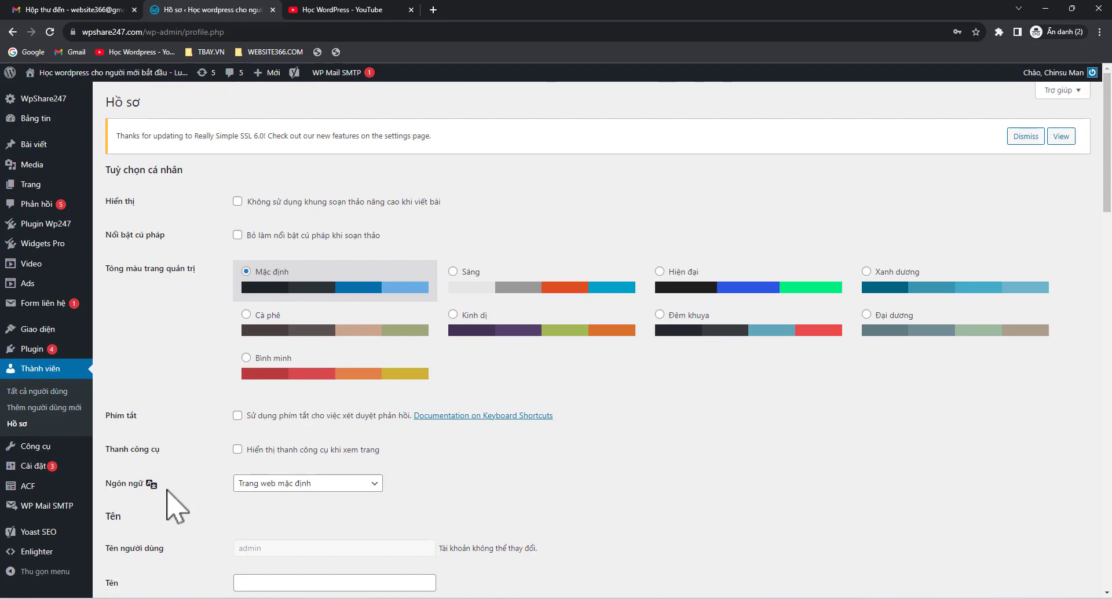
pyautogui.scroll(-10, 174, 504)
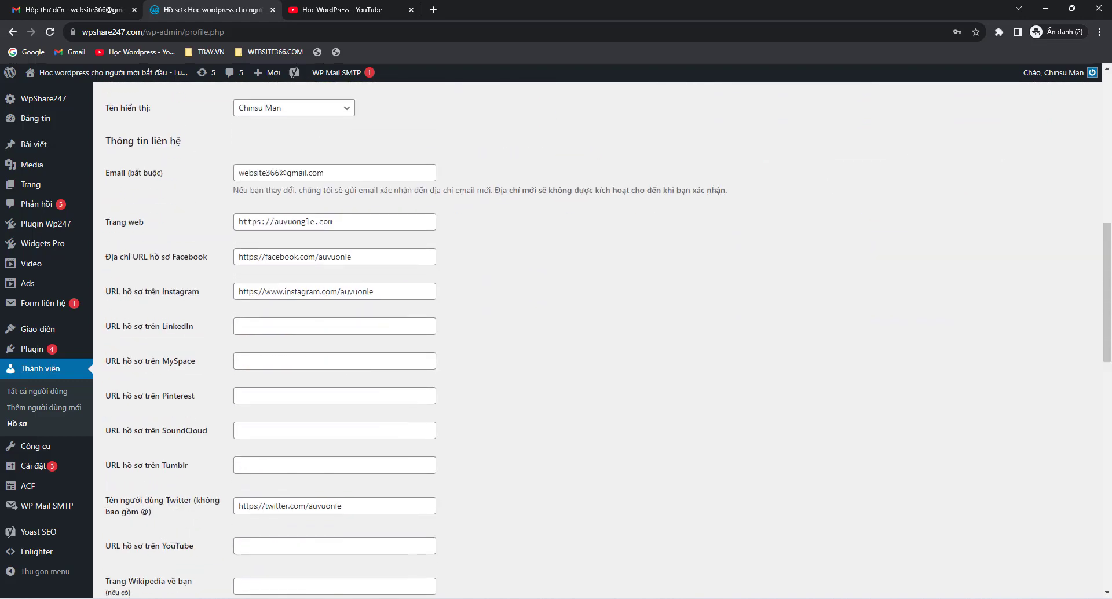
pyautogui.scroll(-11, 551, 310)
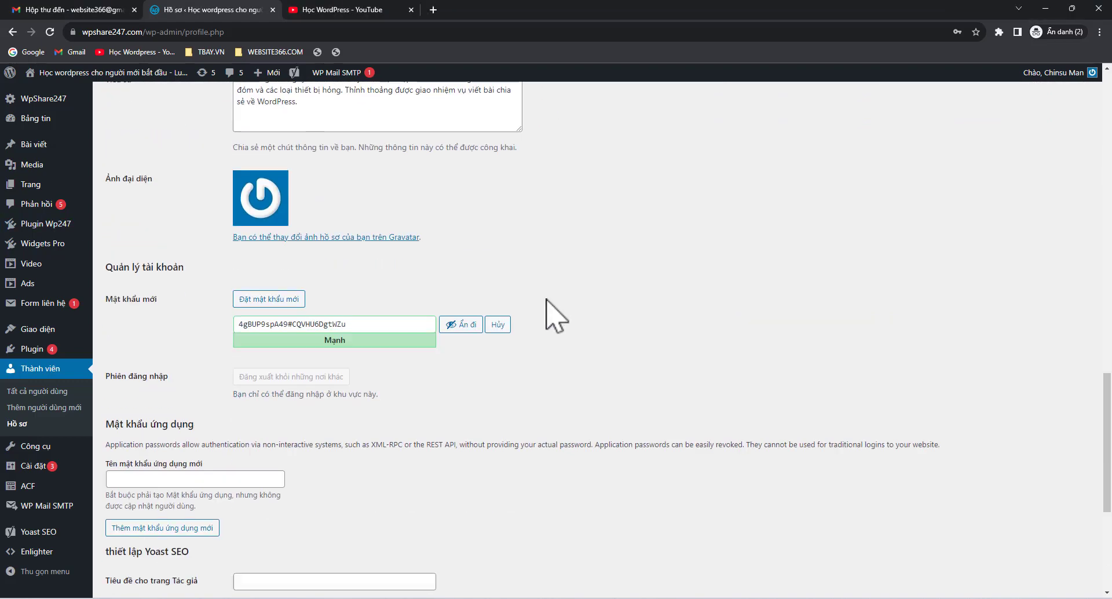
pyautogui.scroll(-5, 550, 310)
pyautogui.scroll(17, 550, 310)
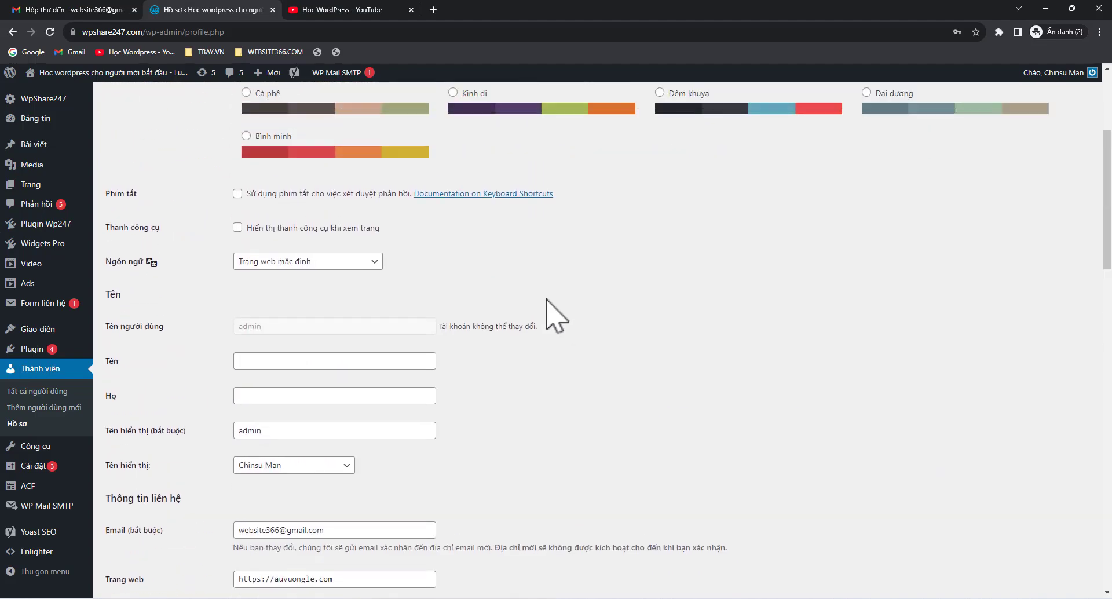
pyautogui.scroll(3, 547, 299)
pyautogui.scroll(1, 546, 300)
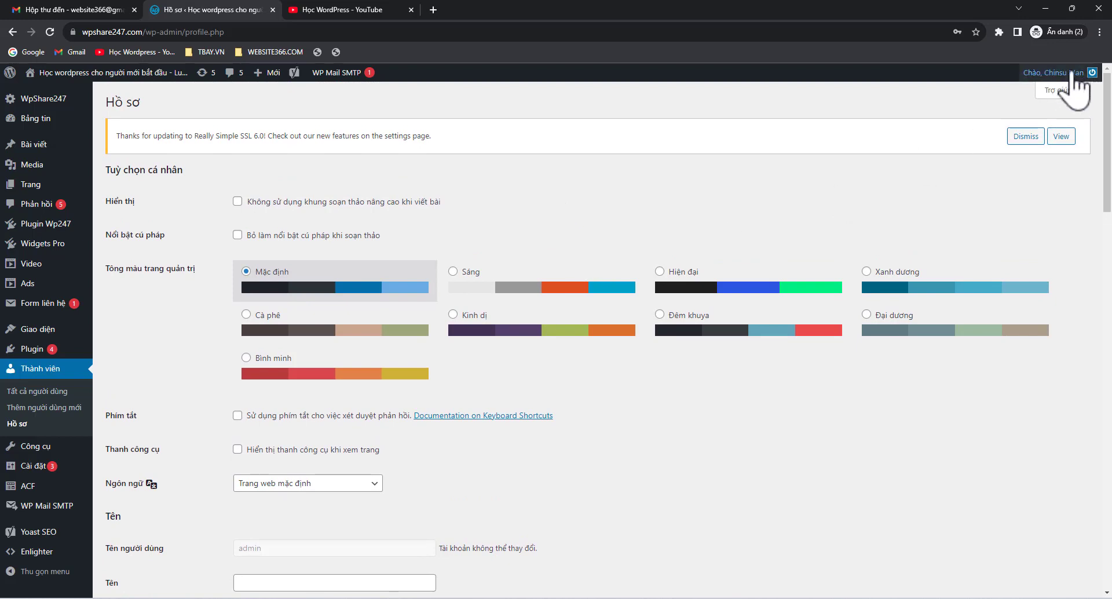
pyautogui.scroll(-3, 522, 272)
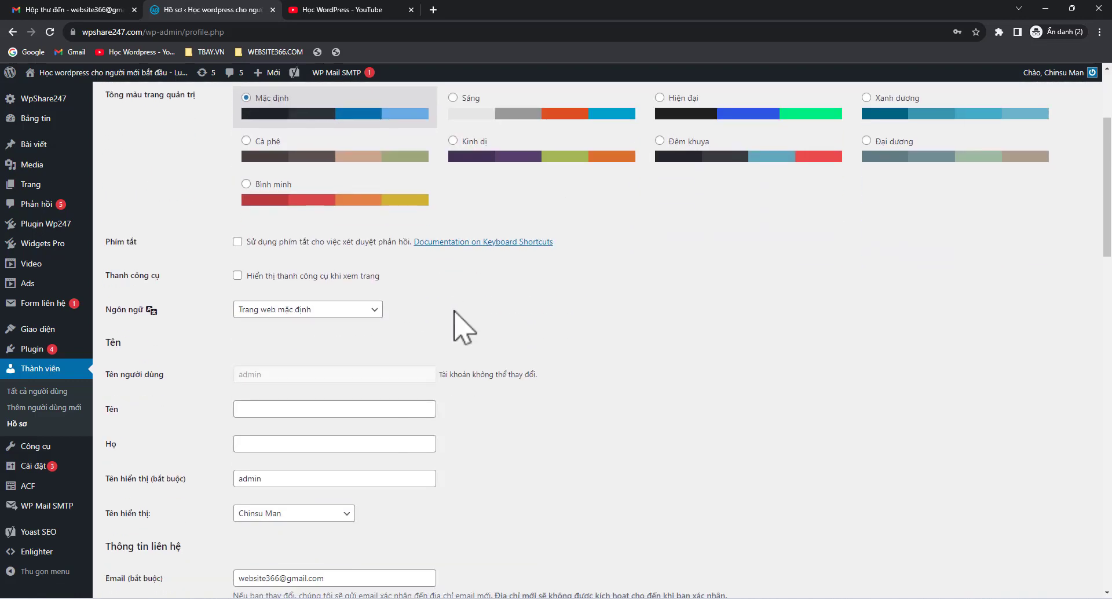
pyautogui.scroll(3, 342, 284)
pyautogui.scroll(-5, 342, 293)
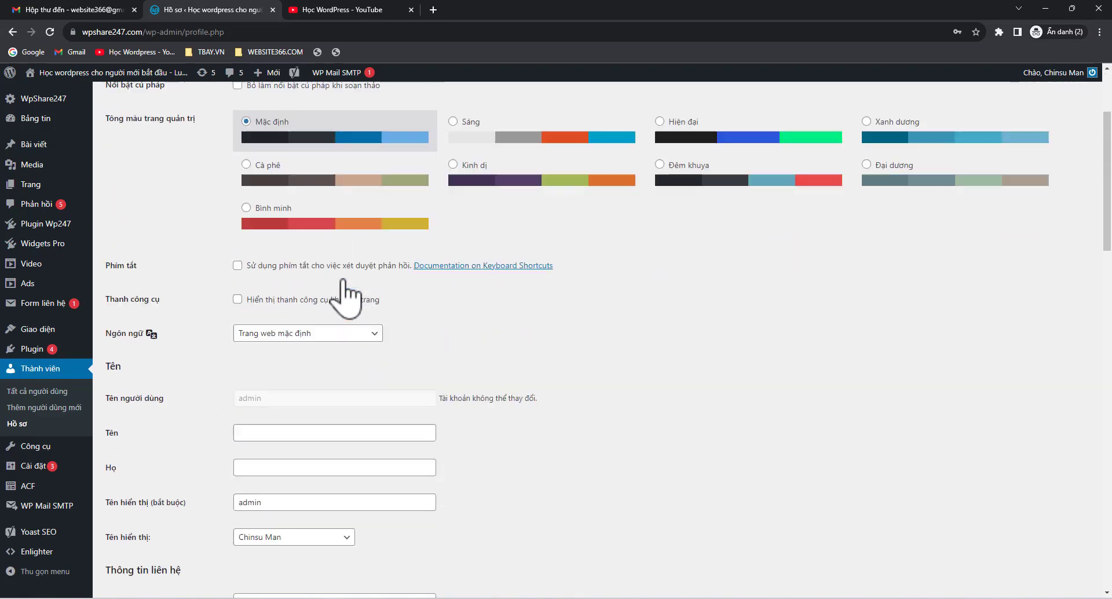
pyautogui.scroll(-2, 344, 298)
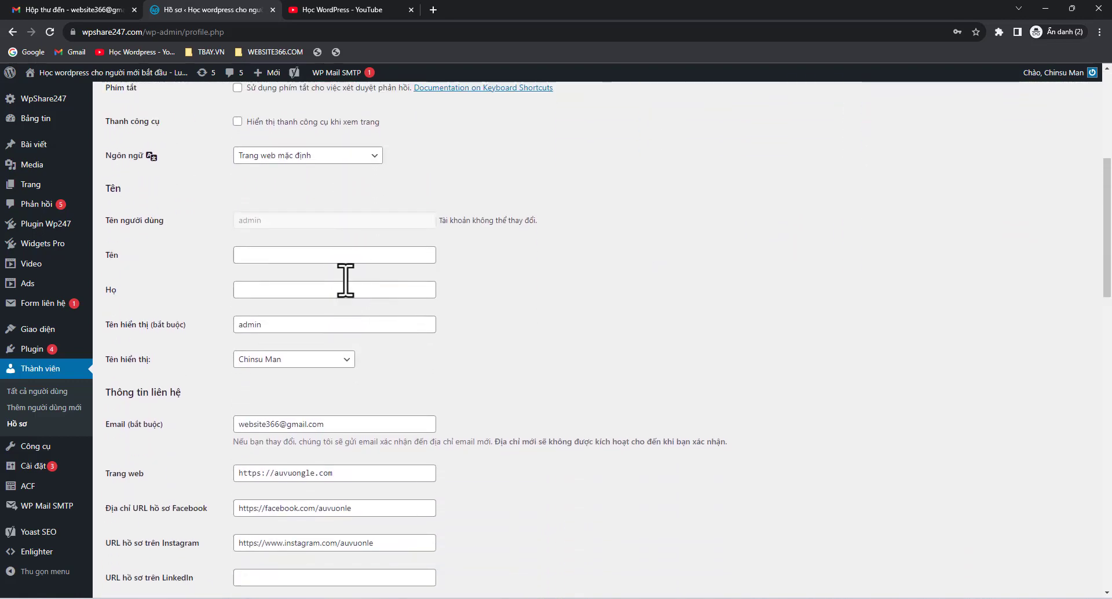
pyautogui.moveTo(357, 348); pyautogui.dragTo(211, 347)
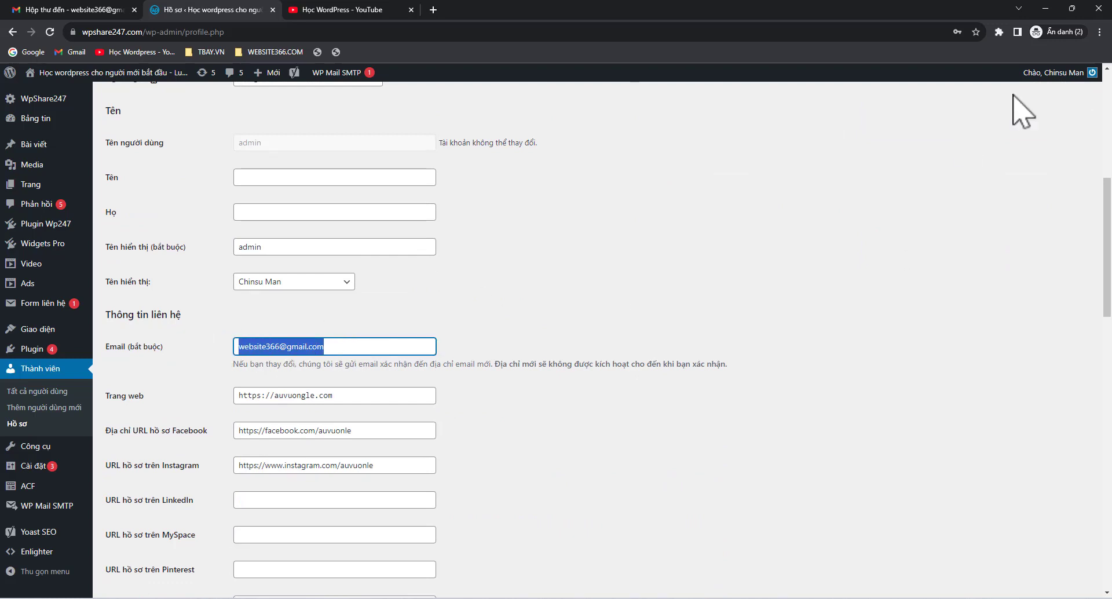
pyautogui.moveTo(1053, 81)
pyautogui.click(1024, 140)
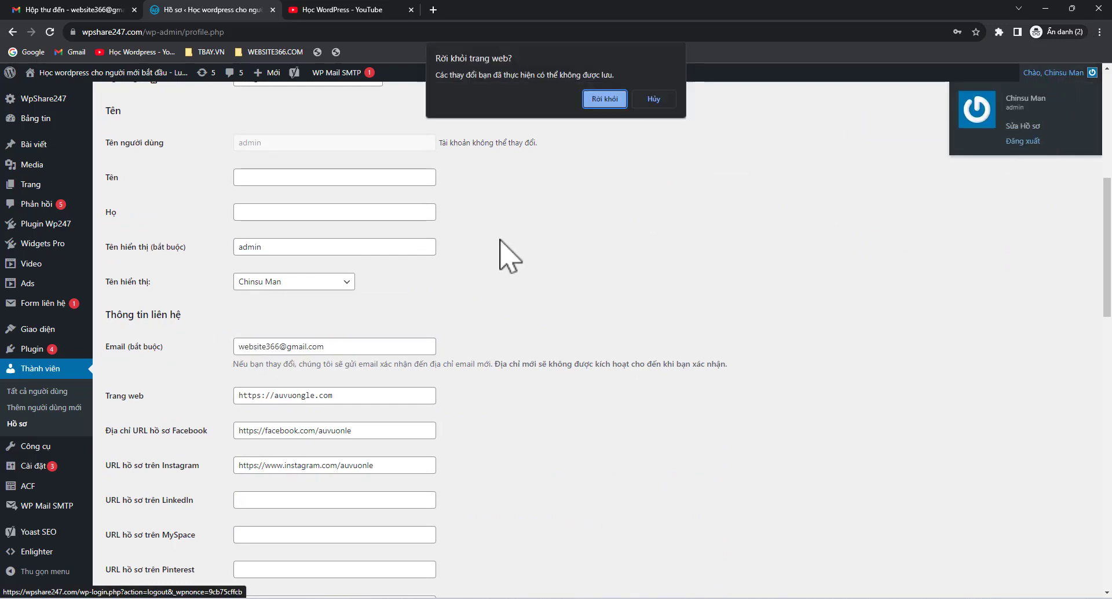
# Confirm Rời khỏi to finish logging out, then return to the Học WordPress YouTube tab
pyautogui.click(608, 102)
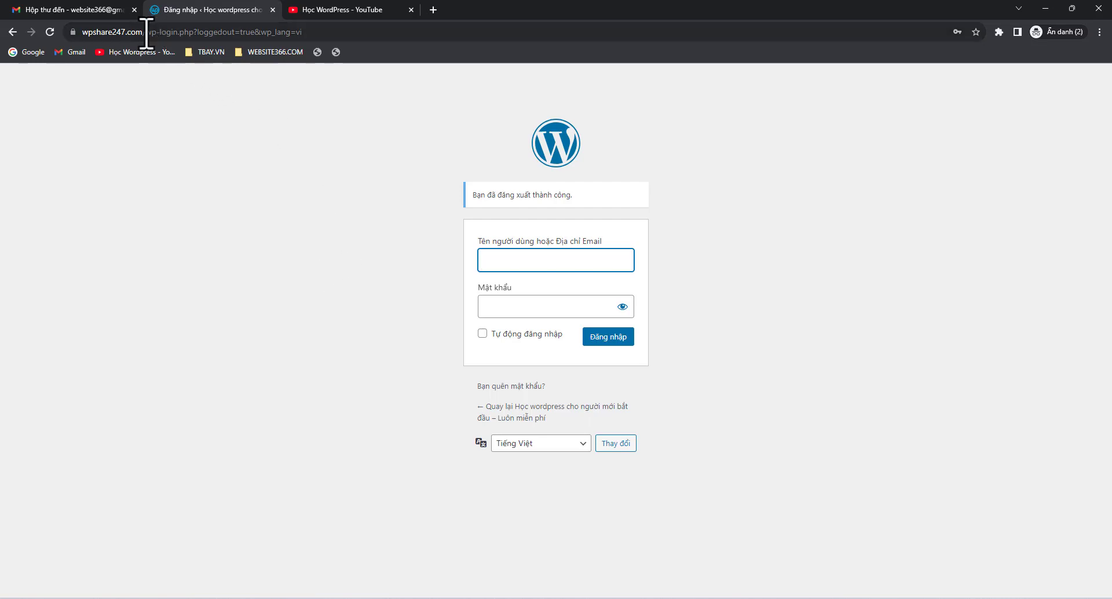
pyautogui.moveTo(147, 32); pyautogui.dragTo(402, 59)
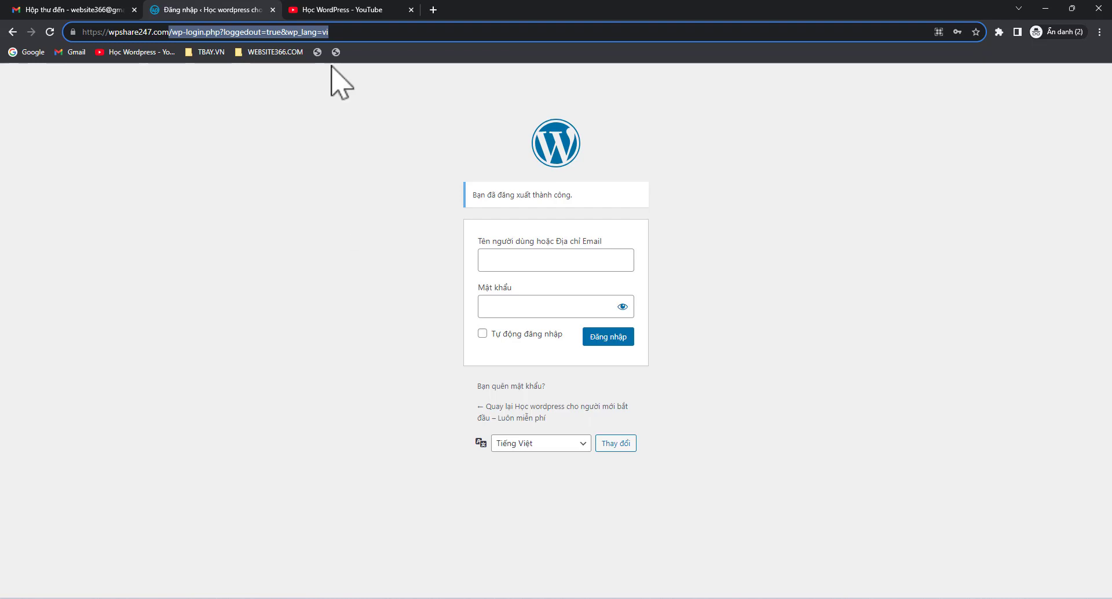
pyautogui.click(330, 9)
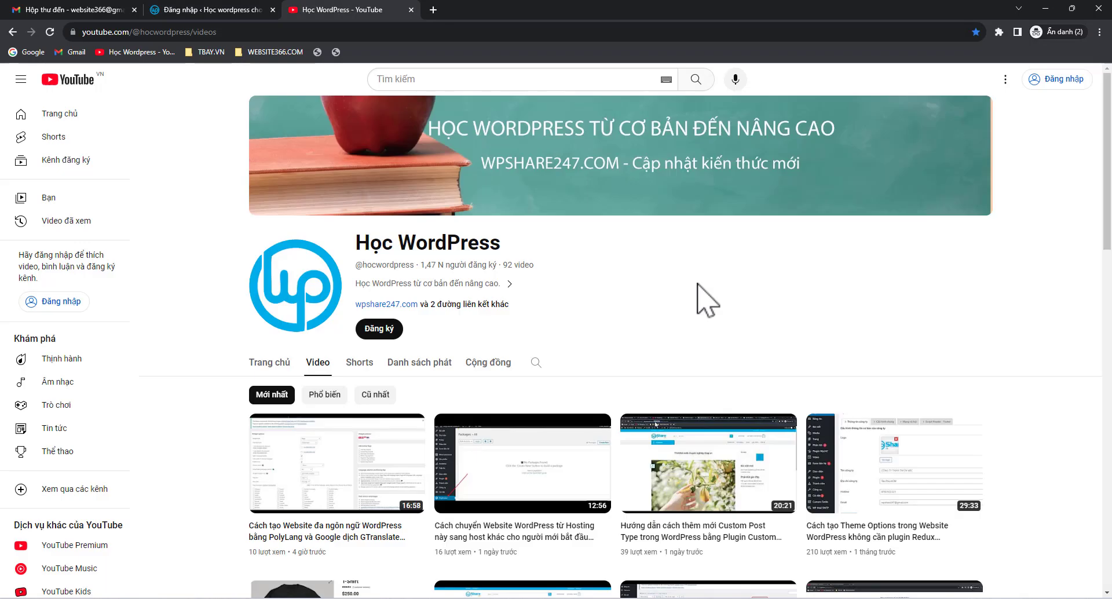
# Search the Học WordPress channel for 'smtp', then go back to the WordPress login tab
pyautogui.click(535, 362)
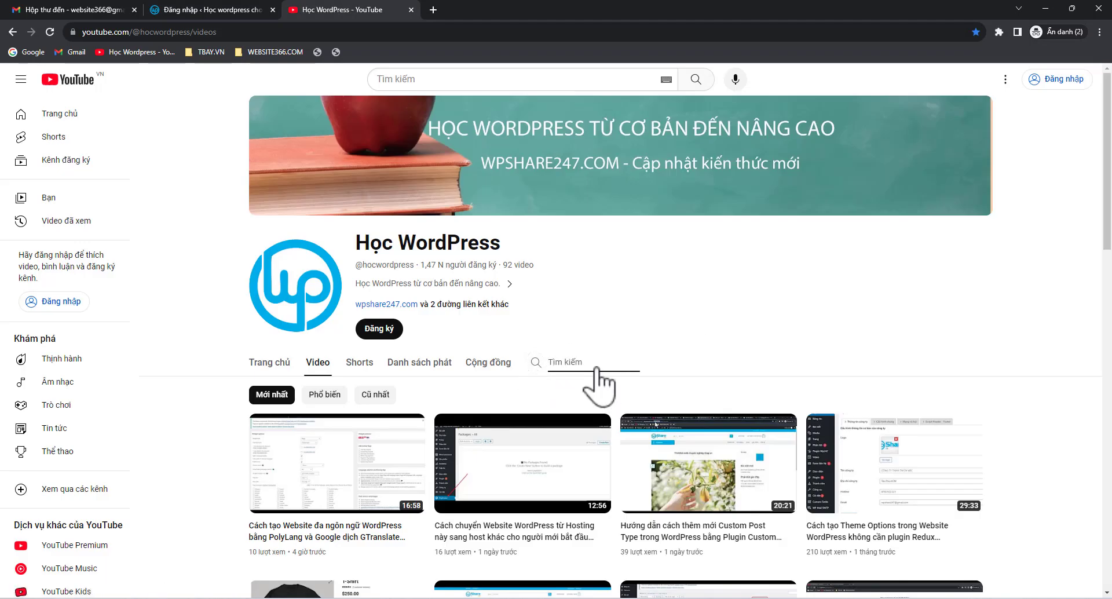
pyautogui.write('smtp')
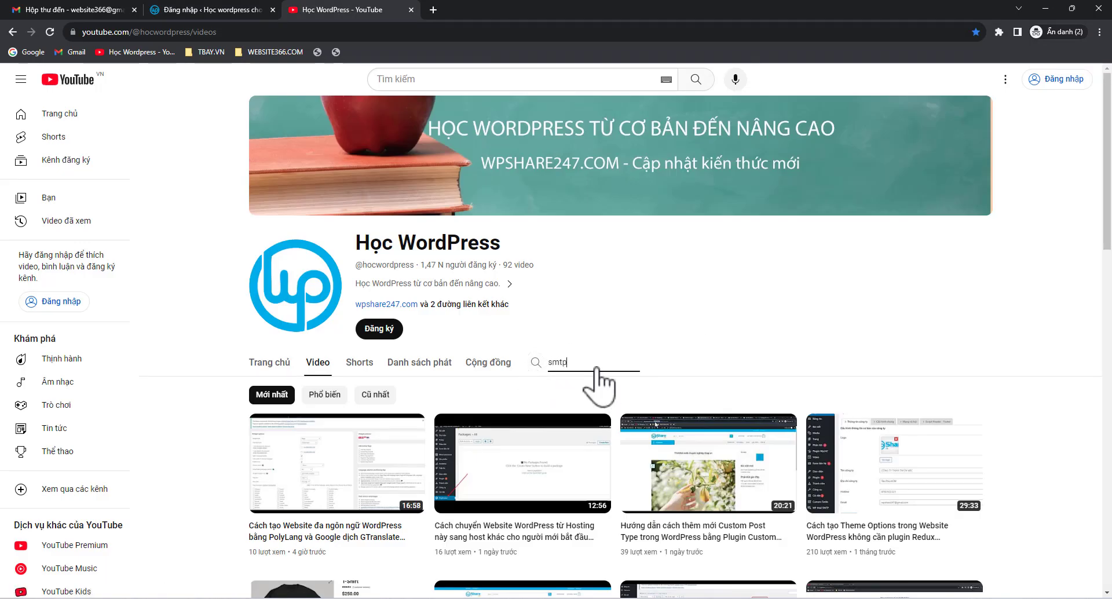
pyautogui.press('Return')
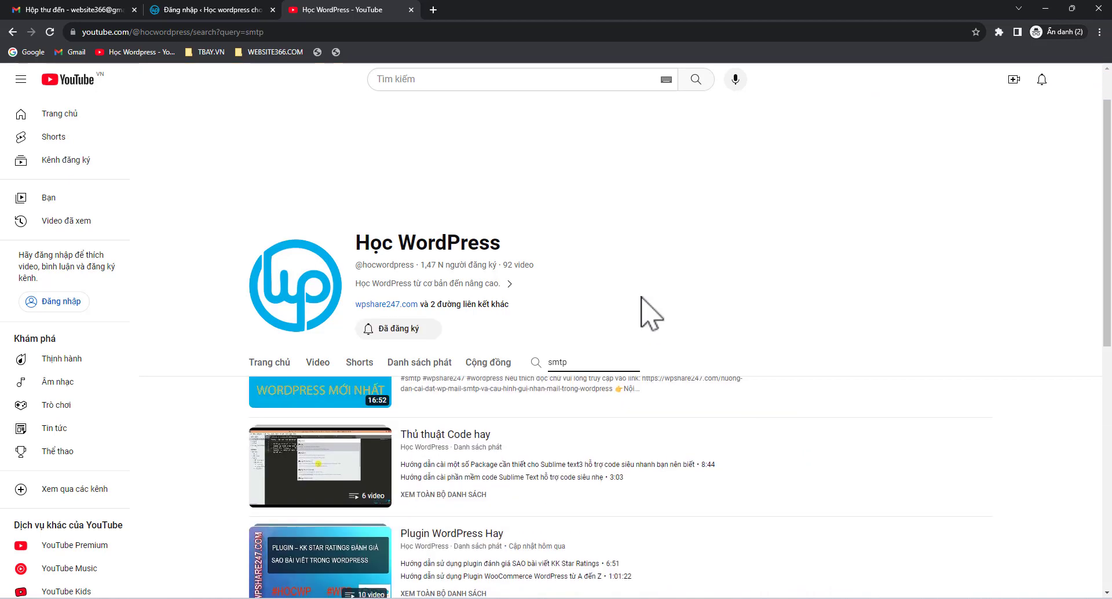
pyautogui.scroll(-1, 637, 370)
pyautogui.scroll(1, 628, 431)
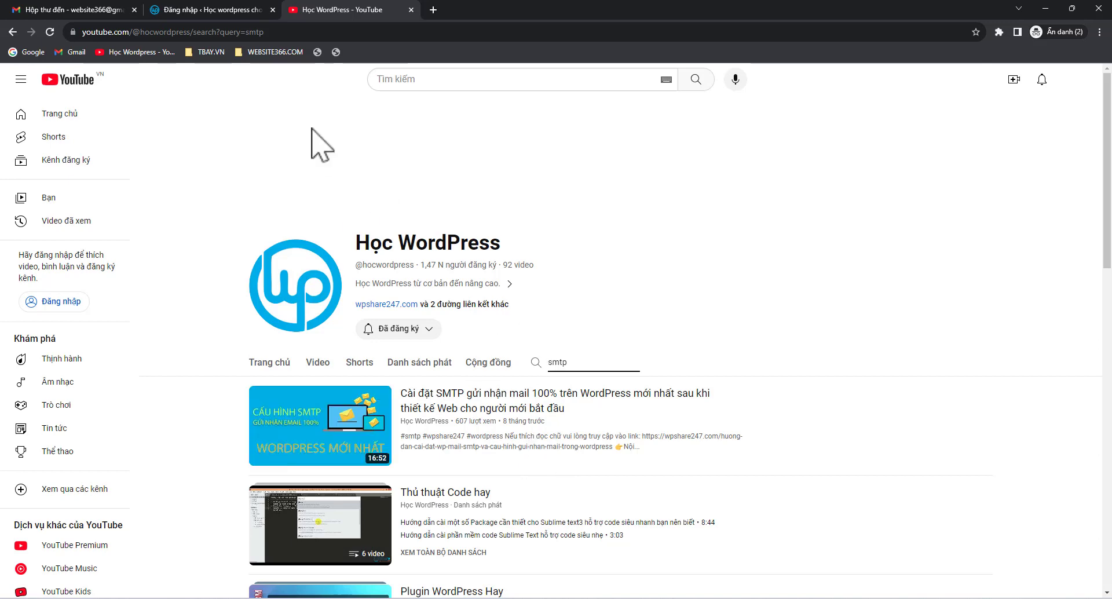
pyautogui.click(210, 11)
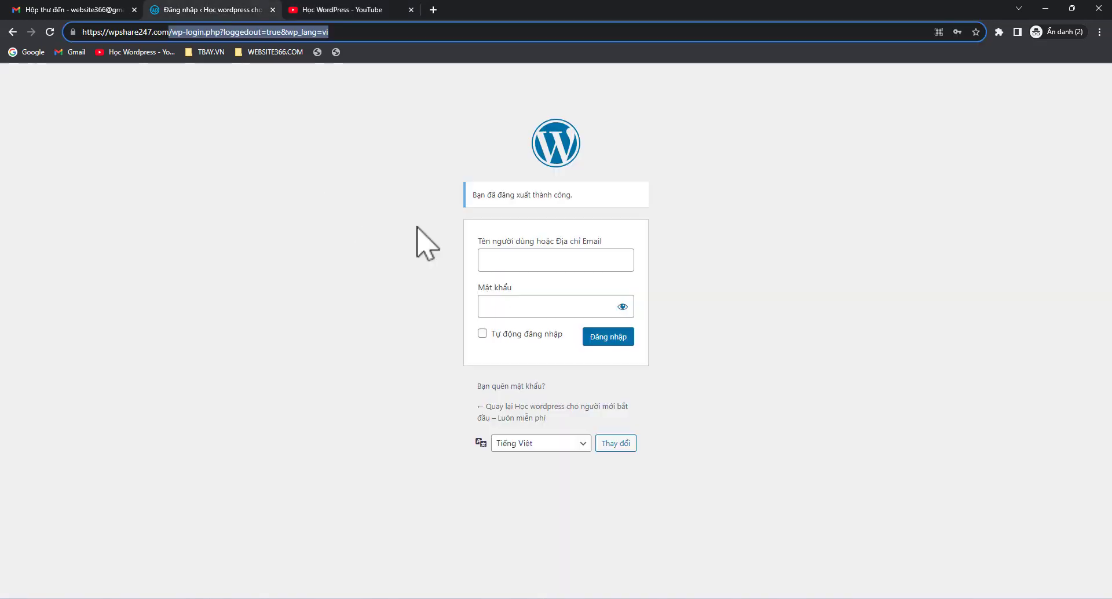
# On the lost-password page, enter the admin account's email and request Lấy mật khẩu mới
pyautogui.click(326, 267)
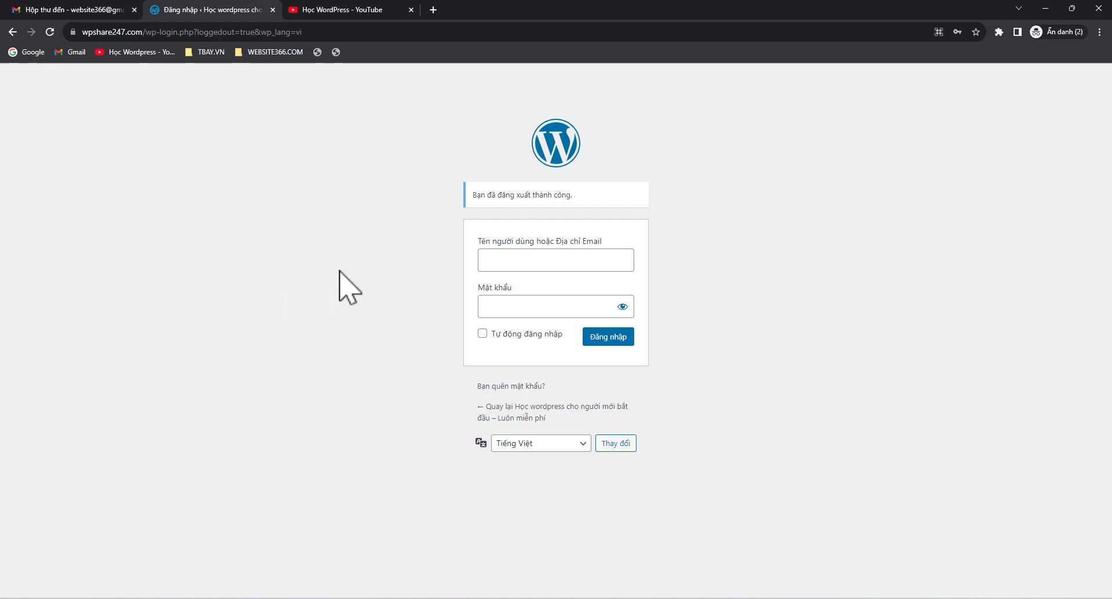
pyautogui.click(511, 385)
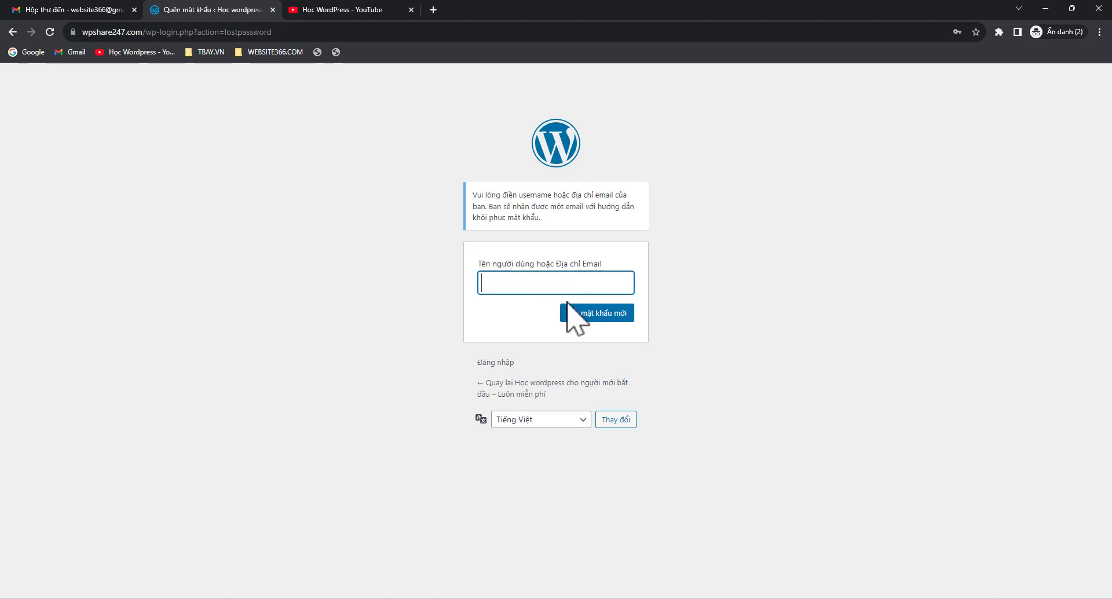
pyautogui.hotkey('ctrl', 'v')
pyautogui.hotkey('ctrl', 'a')
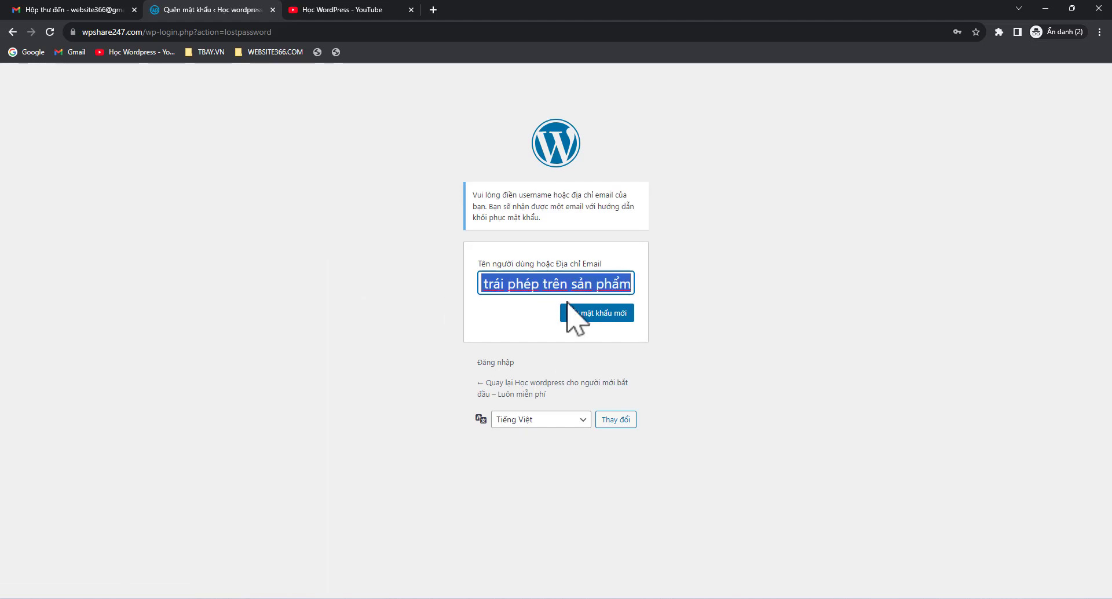
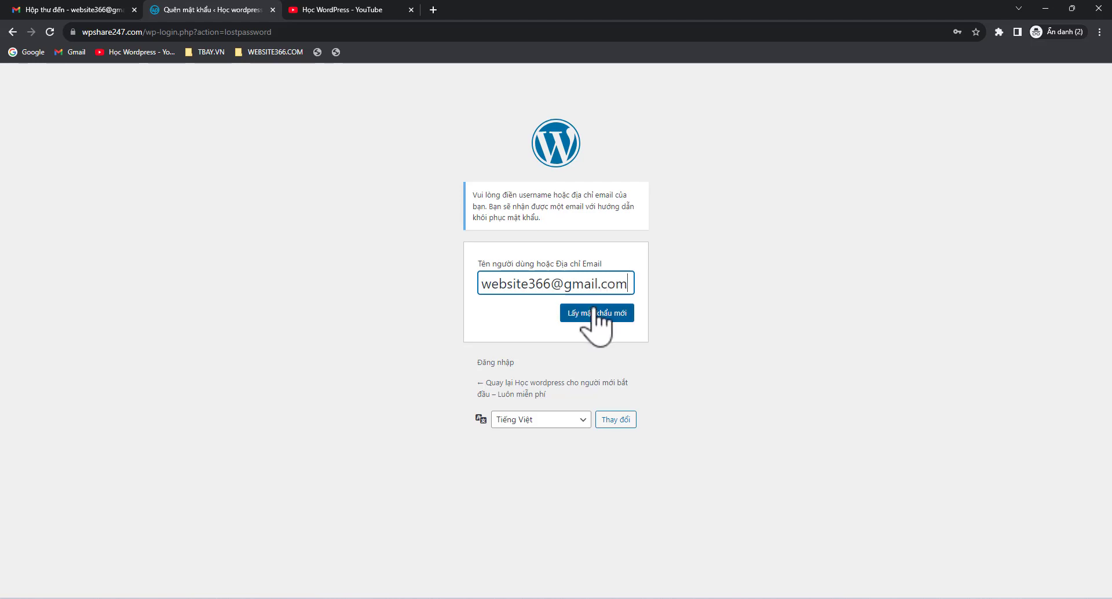
pyautogui.click(594, 313)
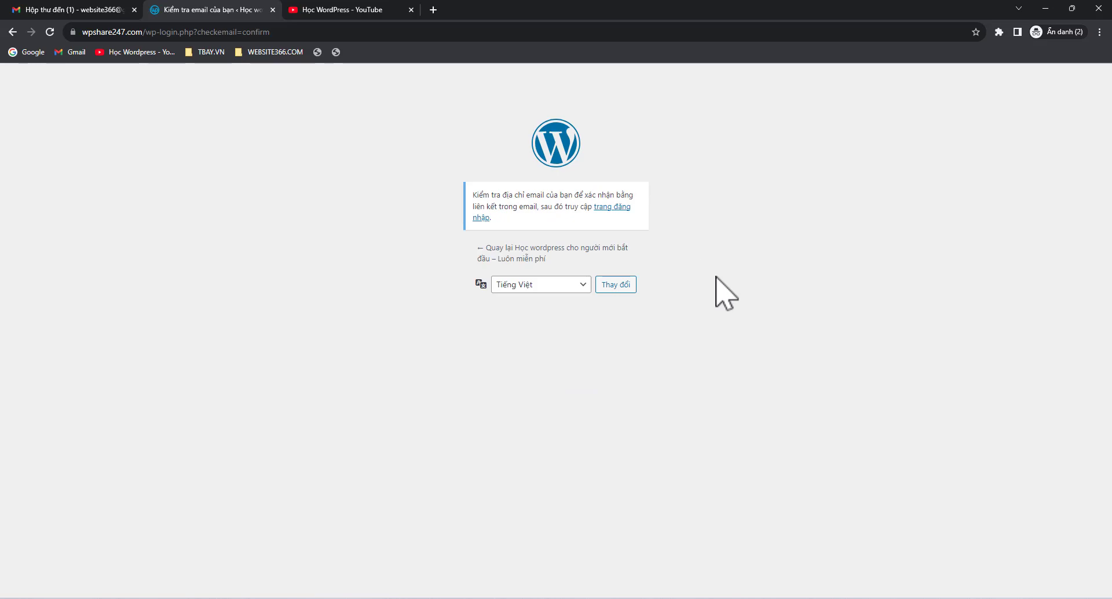
# Open the 'Thiết lập lại mật khẩu' email in Gmail and follow its reset link
pyautogui.click(87, 16)
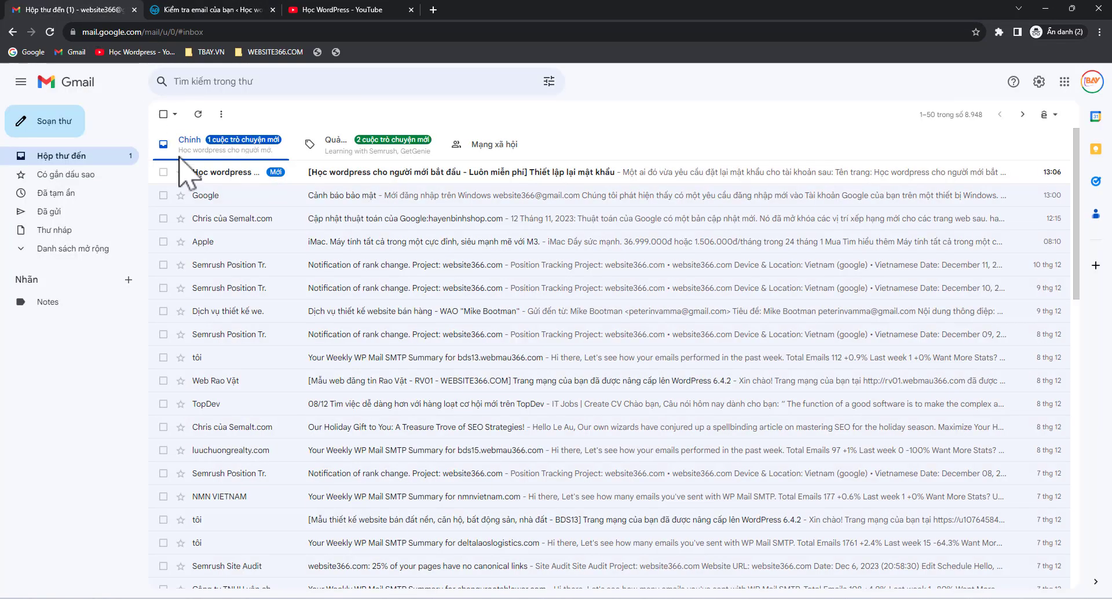
pyautogui.click(435, 181)
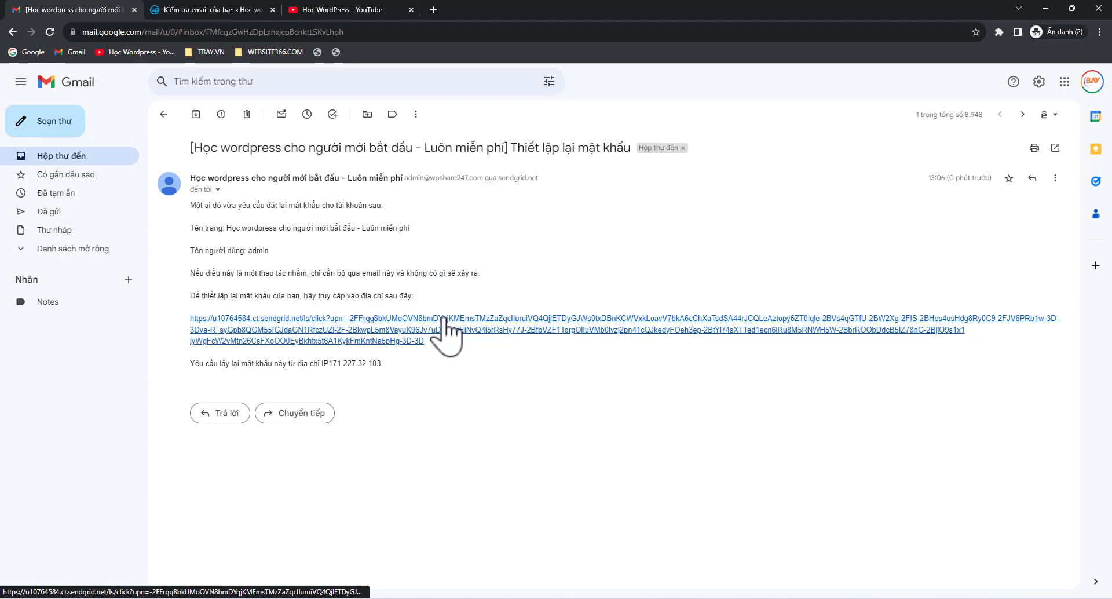
pyautogui.click(394, 325)
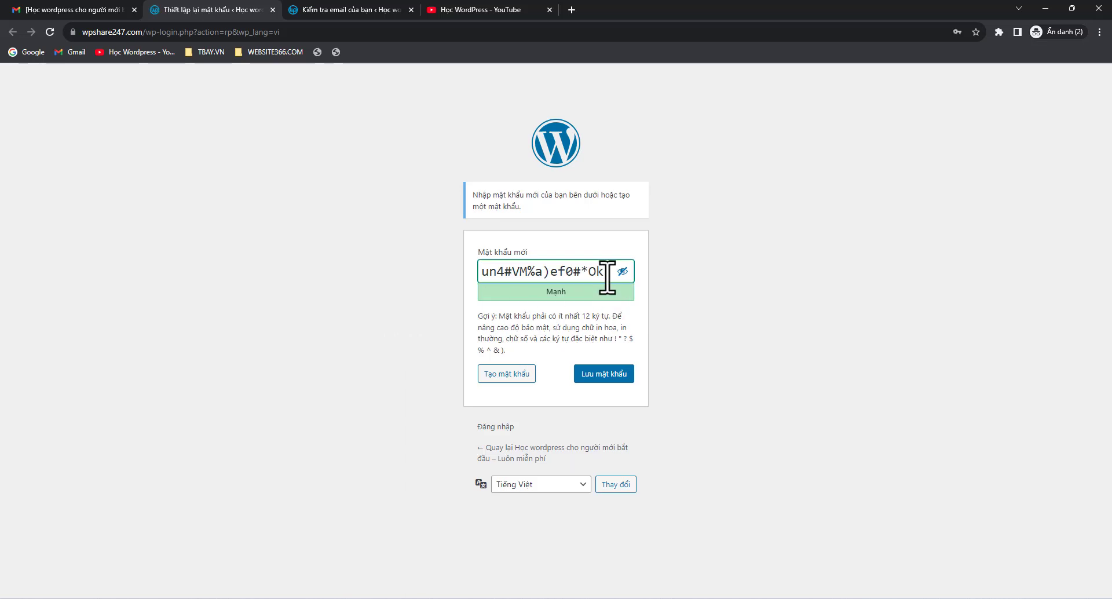
# Replace the suggested password with a new strong password, mask it, and save with Lưu mật khẩu
pyautogui.moveTo(607, 276); pyautogui.dragTo(454, 280)
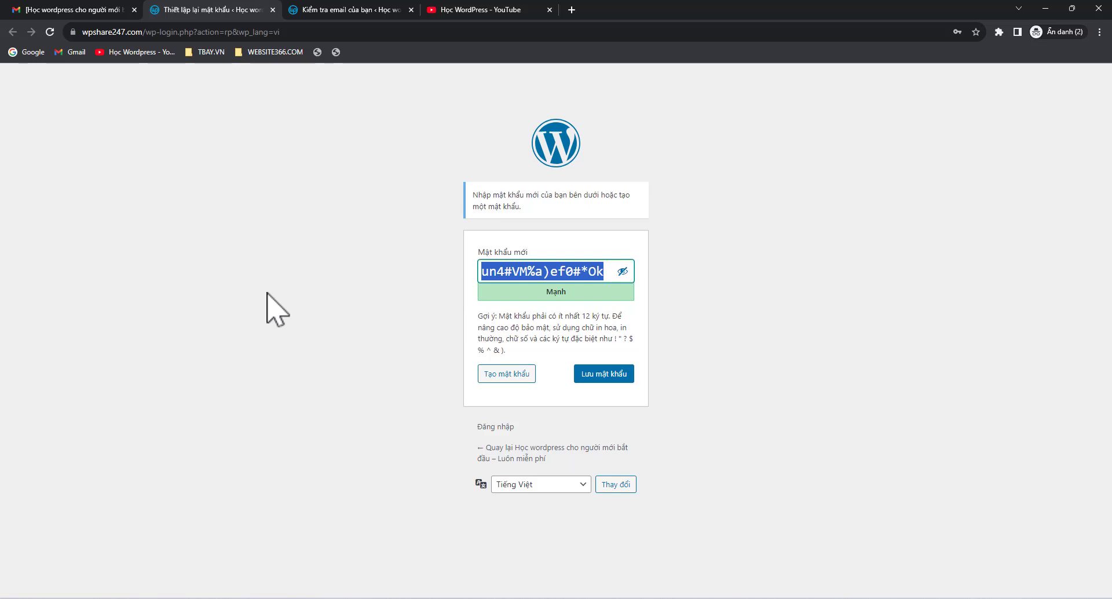
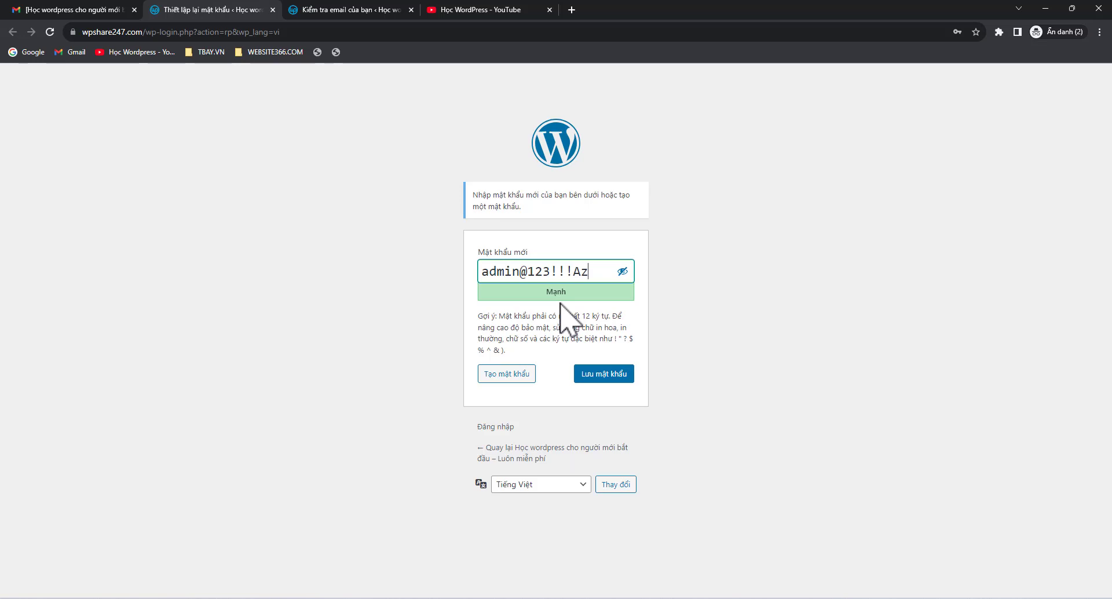
pyautogui.moveTo(595, 271); pyautogui.dragTo(235, 301)
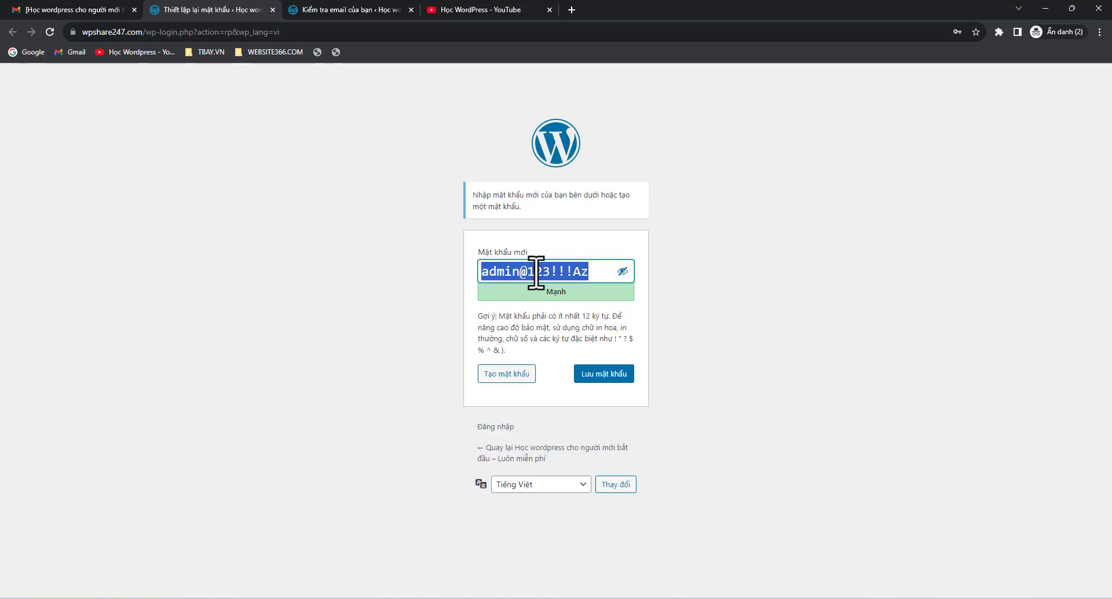
pyautogui.click(398, 308)
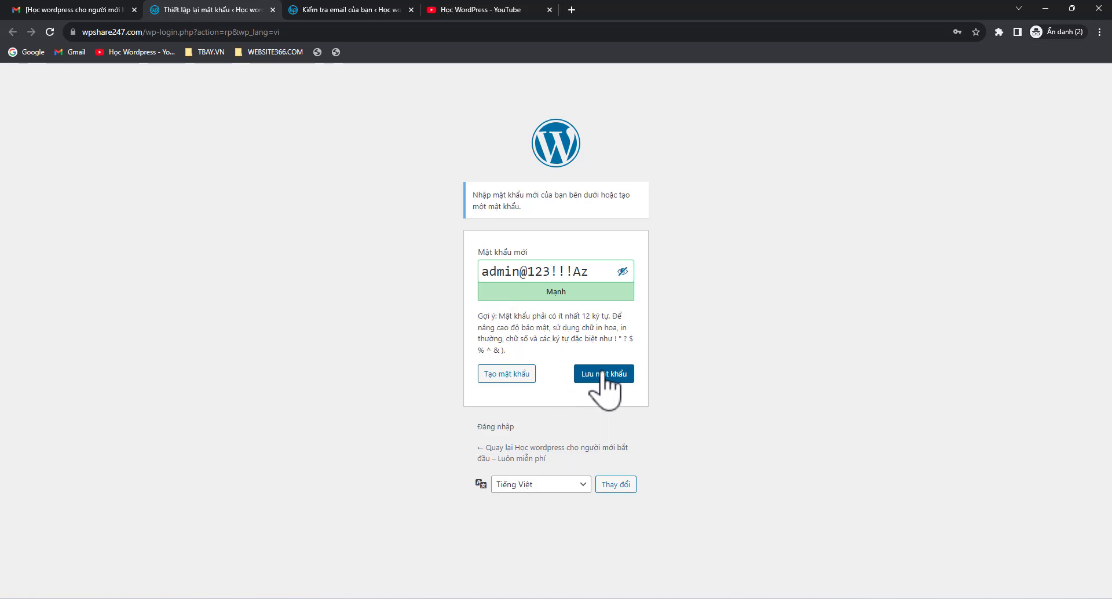
pyautogui.moveTo(596, 272); pyautogui.dragTo(473, 270)
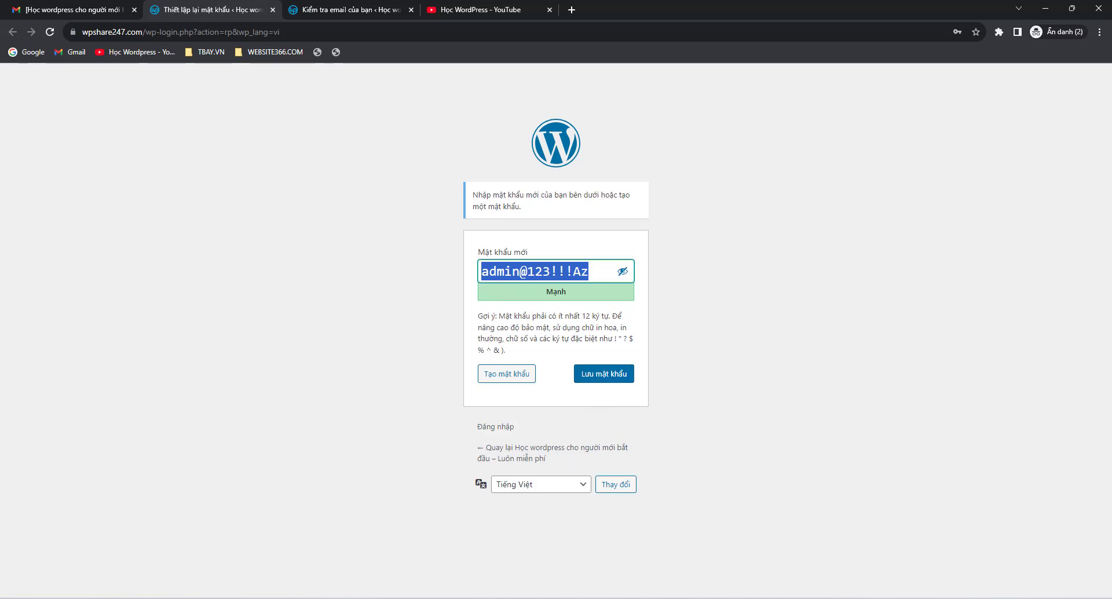
pyautogui.click(622, 272)
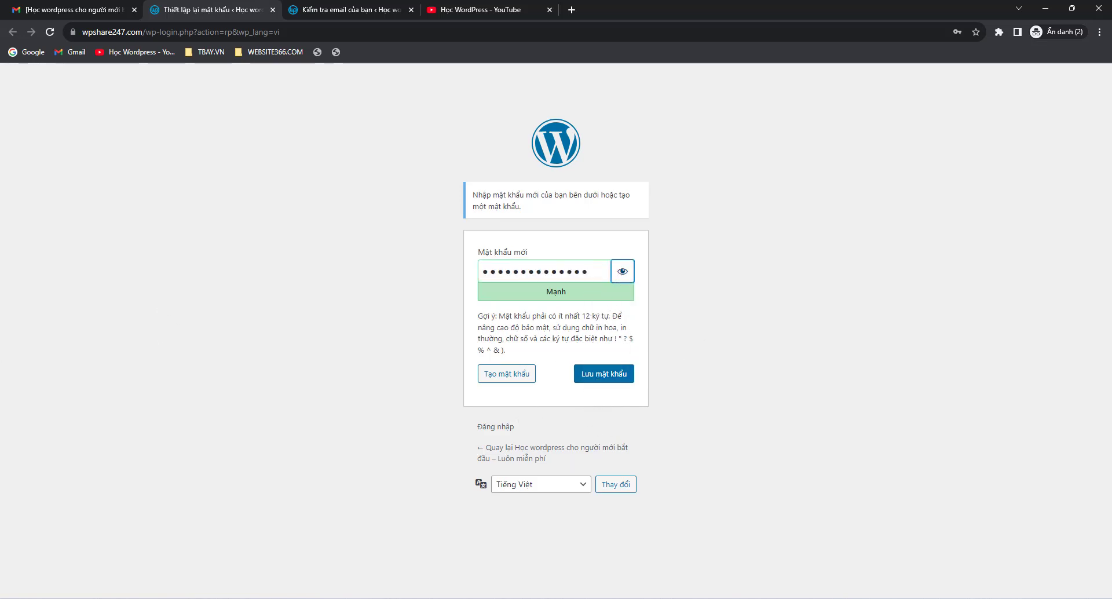
pyautogui.click(596, 377)
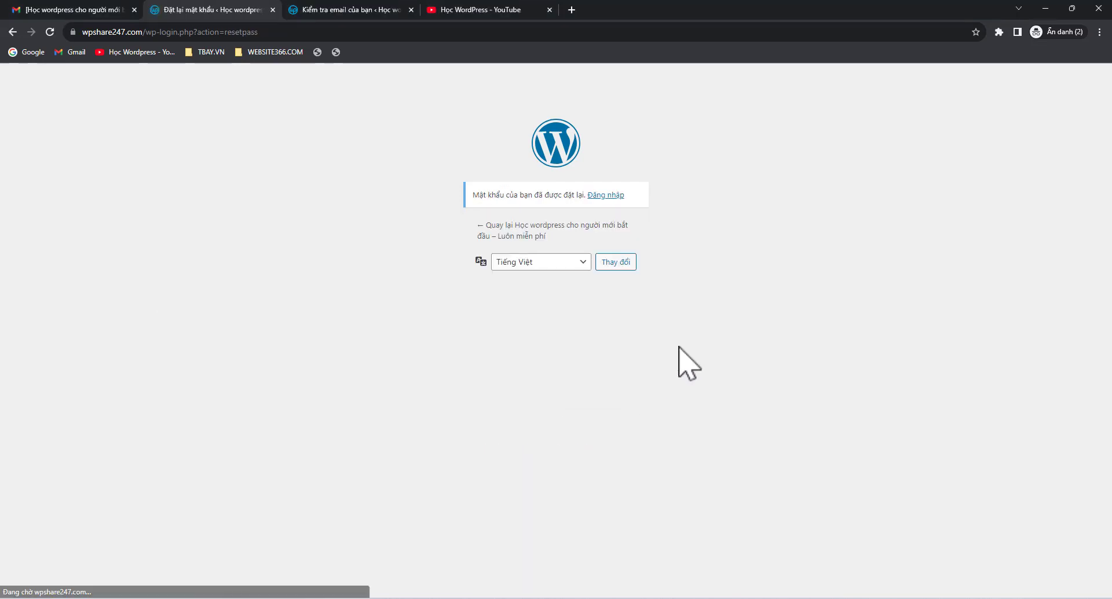
# Log in as admin with the new password, then switch to the test.wpshare247.com window
pyautogui.click(606, 196)
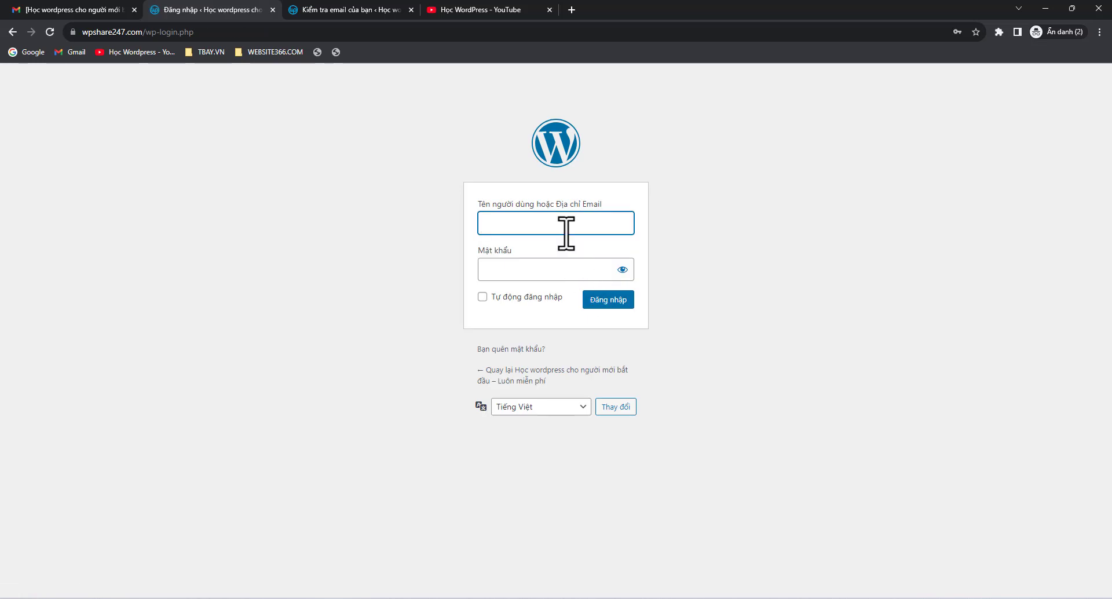
pyautogui.click(566, 223)
pyautogui.click(574, 251)
pyautogui.doubleClick(601, 273)
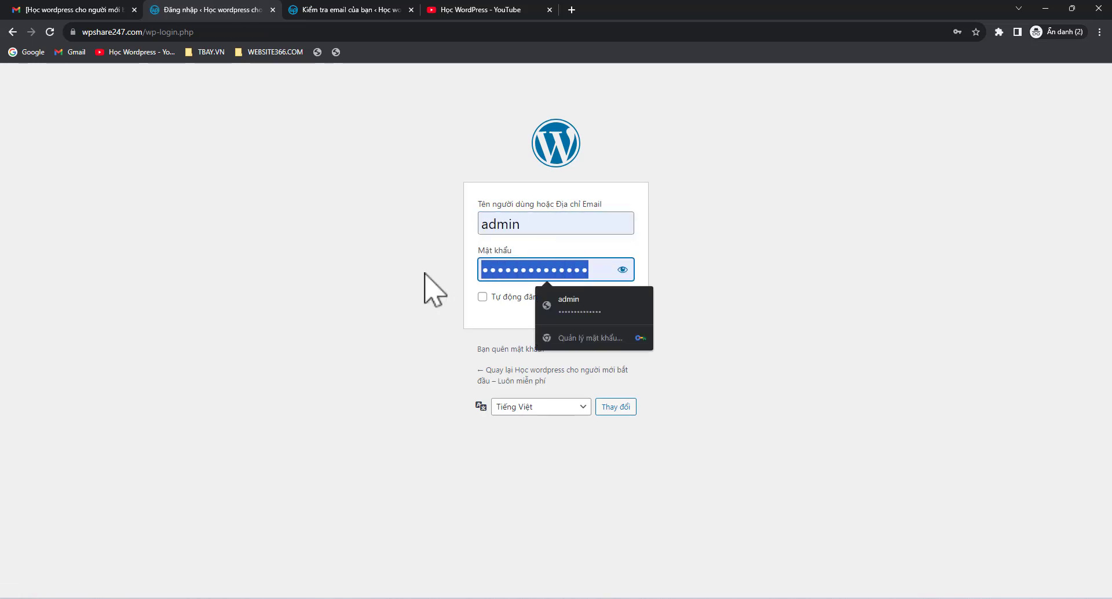
pyautogui.click(692, 273)
pyautogui.click(607, 308)
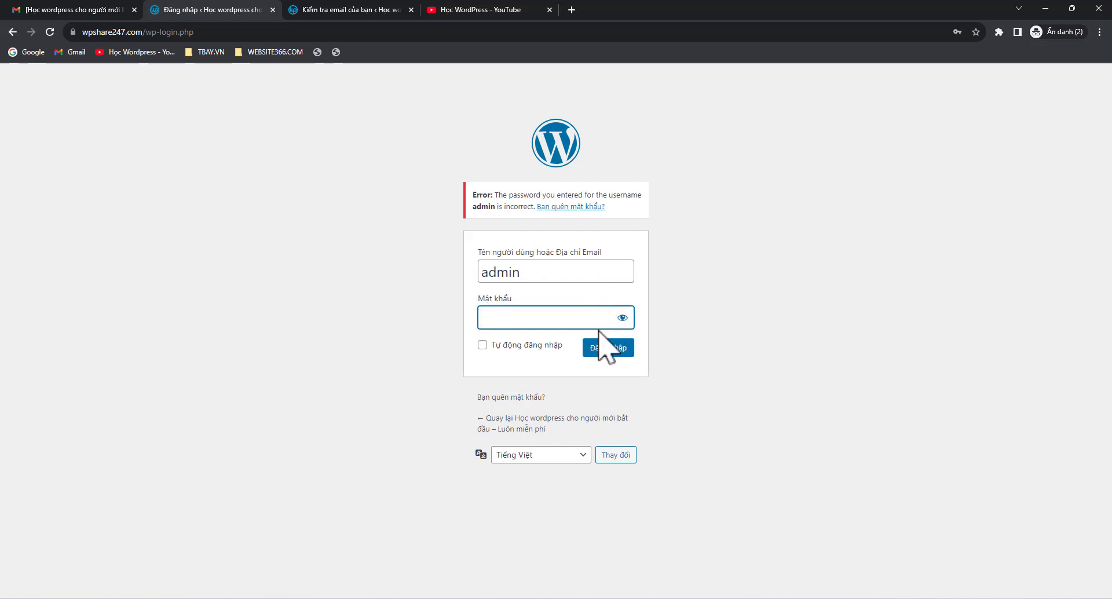
pyautogui.hotkey('ctrl', 'v')
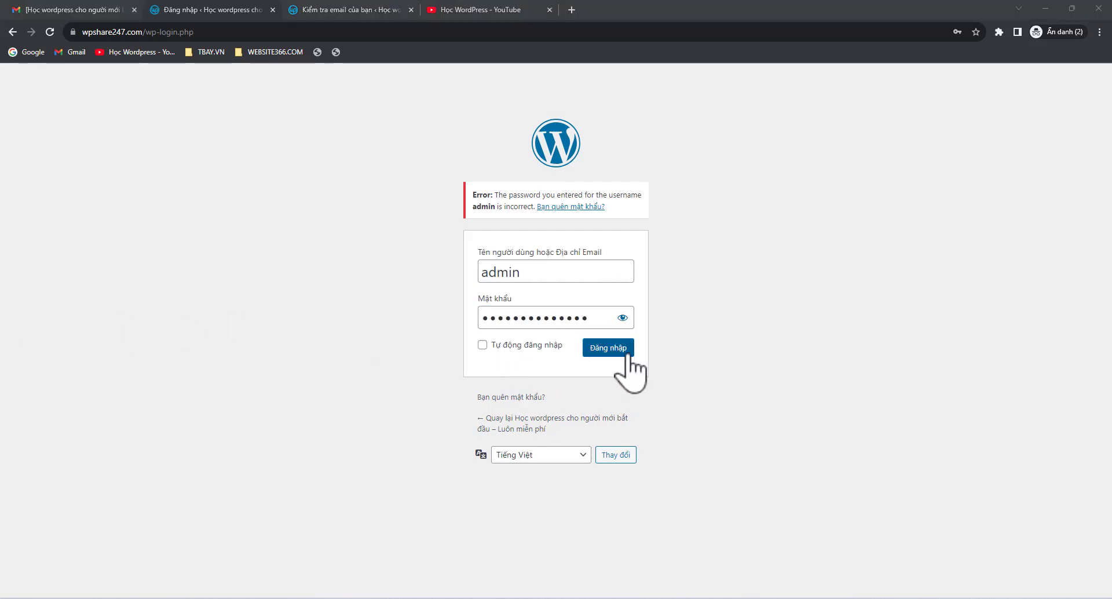
pyautogui.click(627, 358)
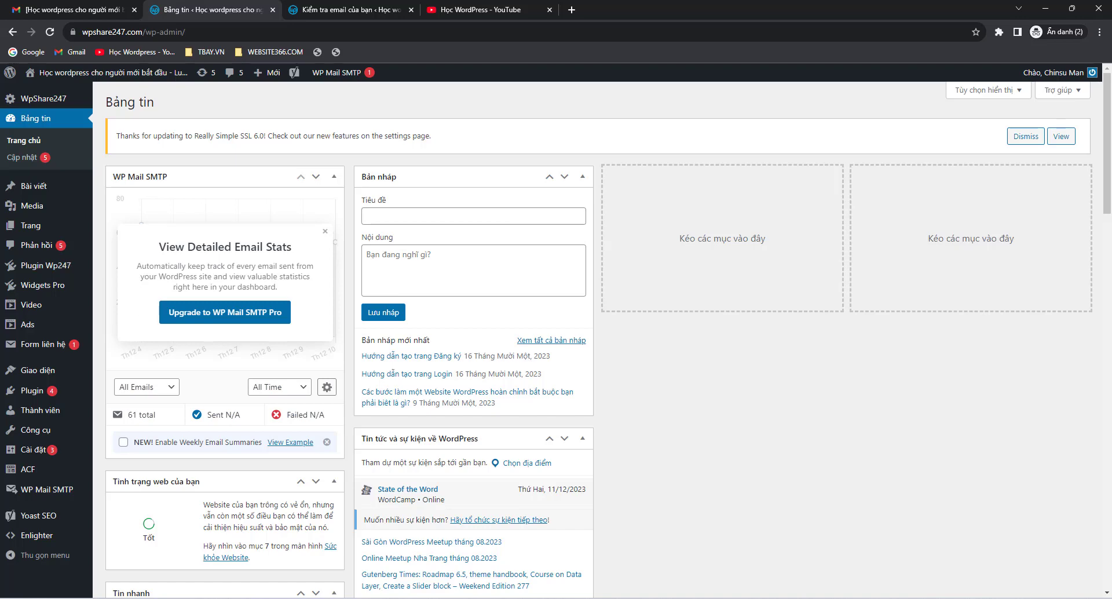
pyautogui.hotkey('alt', 'Tab')
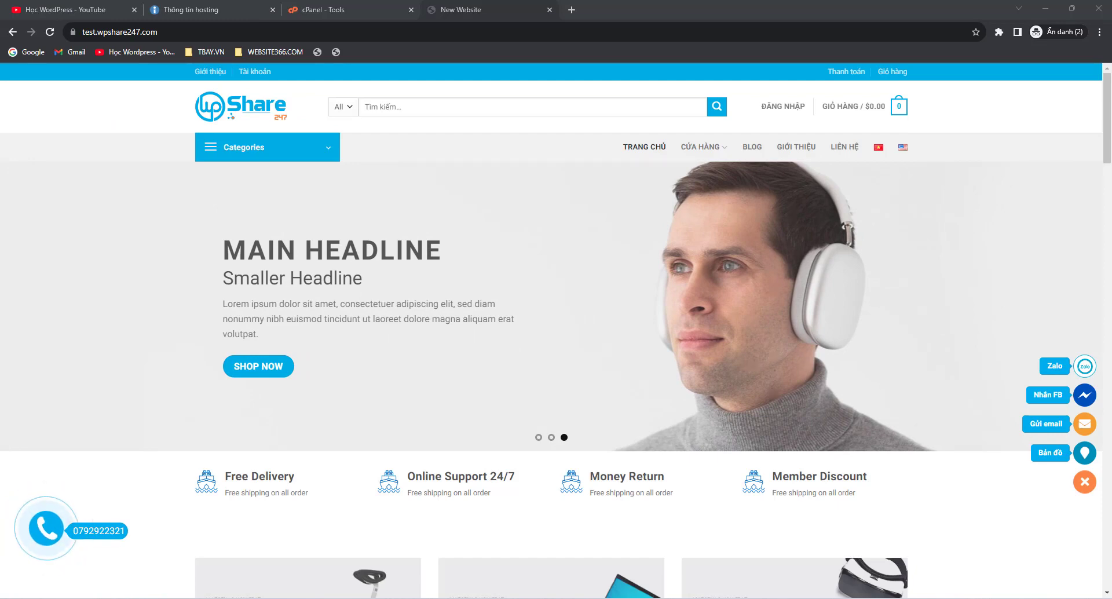
# Switch between the cPanel tools page and the test site tab, and reload the tools page
pyautogui.moveTo(604, 201)
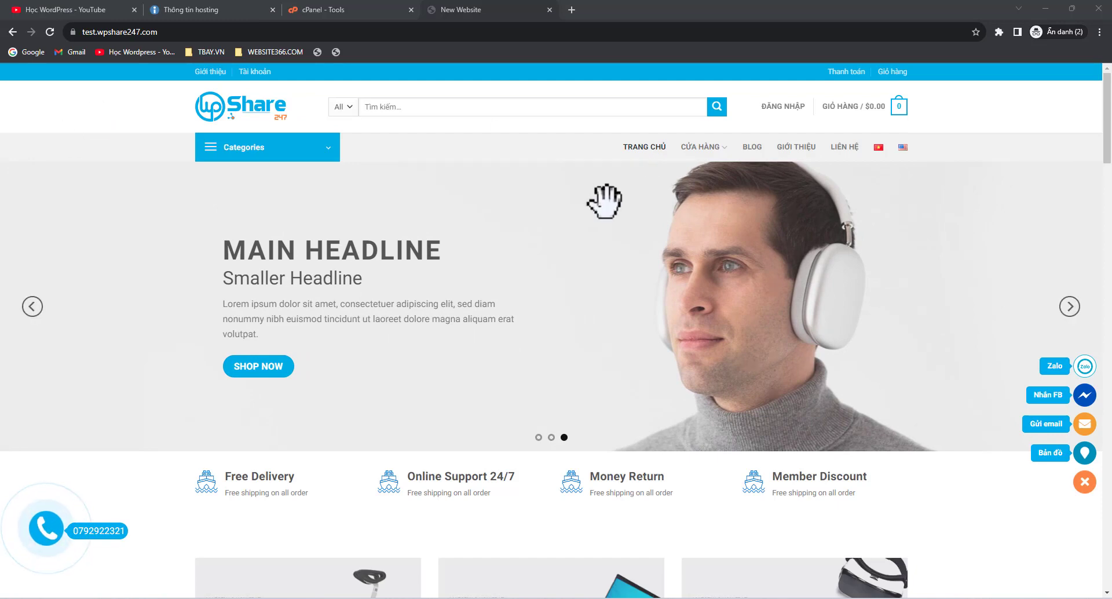
pyautogui.click(356, 9)
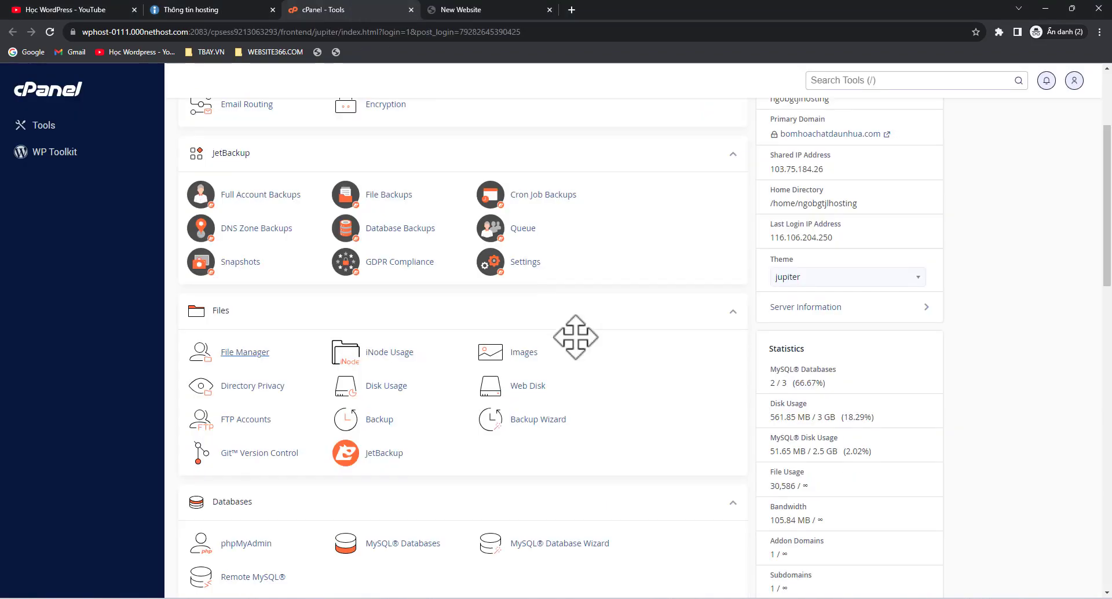
pyautogui.scroll(-1, 573, 342)
pyautogui.scroll(-3, 576, 338)
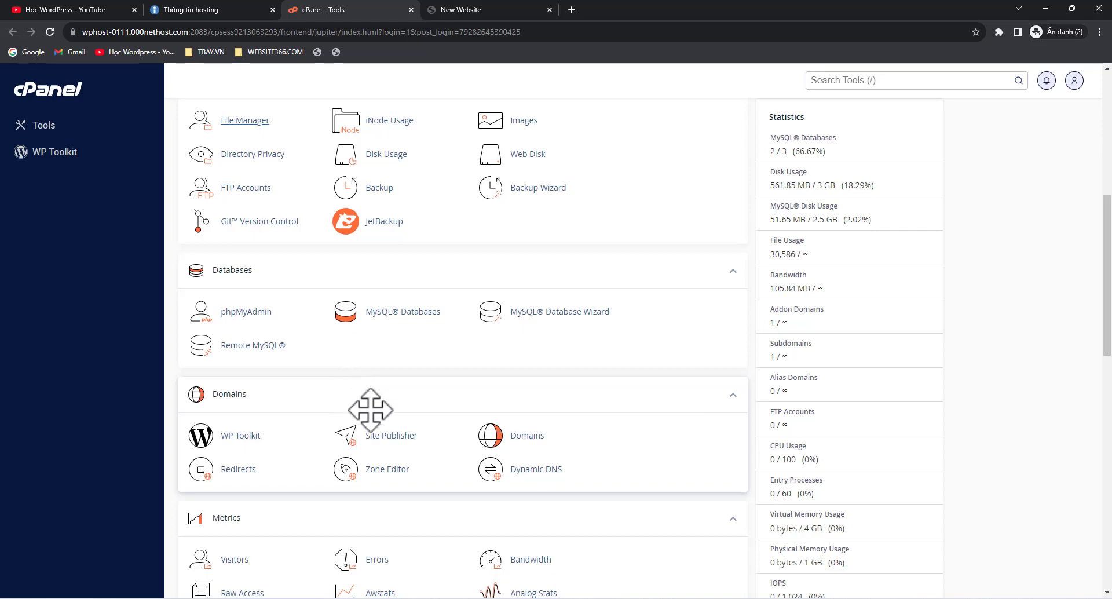
pyautogui.scroll(7, 371, 410)
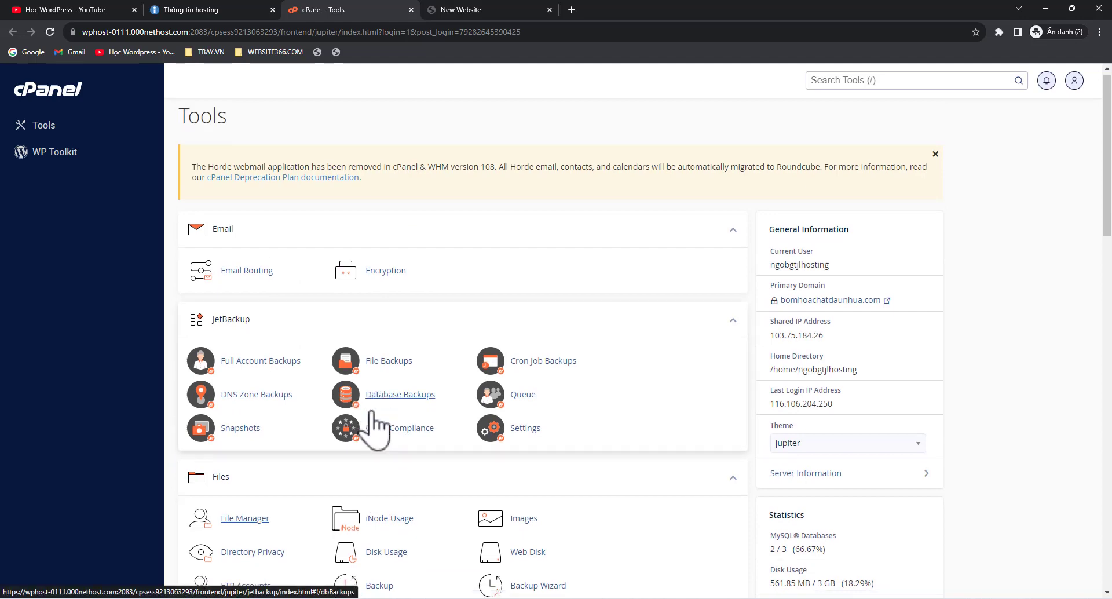
pyautogui.scroll(-12, 372, 428)
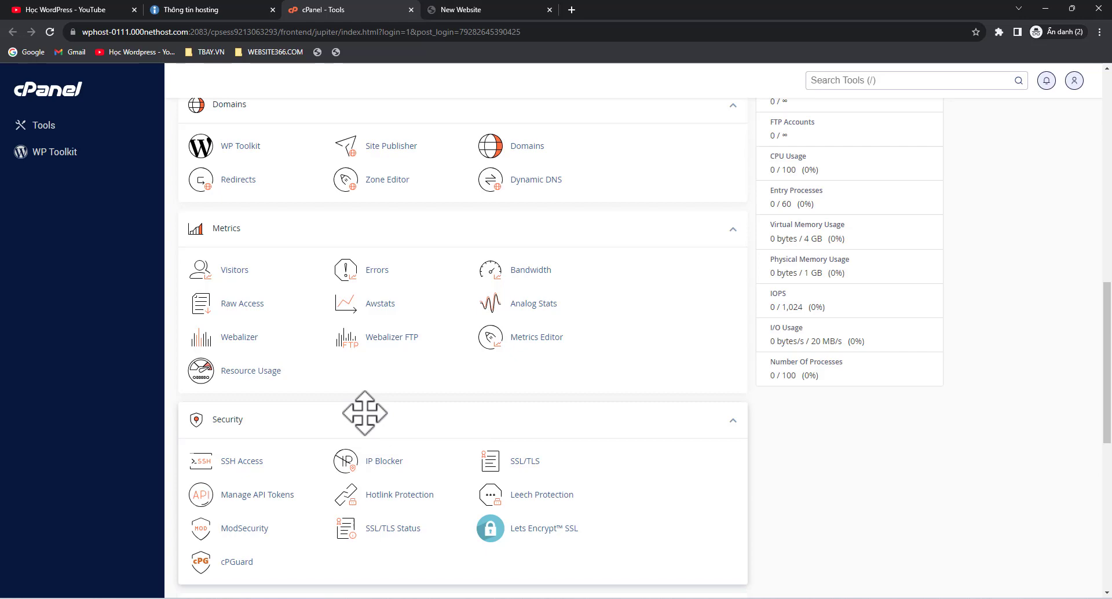
pyautogui.scroll(2, 365, 413)
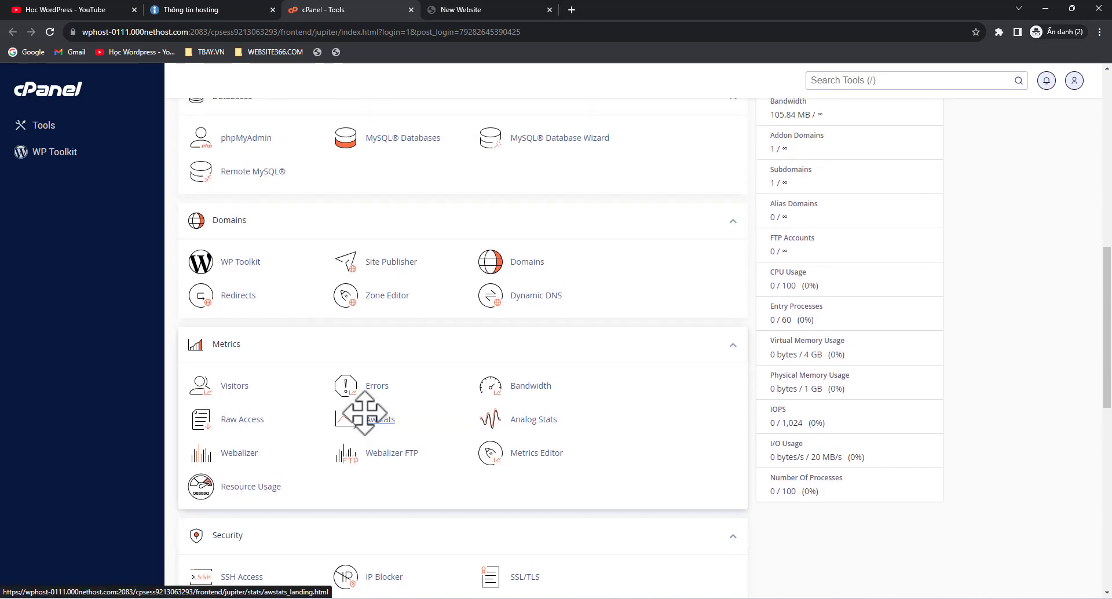
pyautogui.scroll(-3, 365, 413)
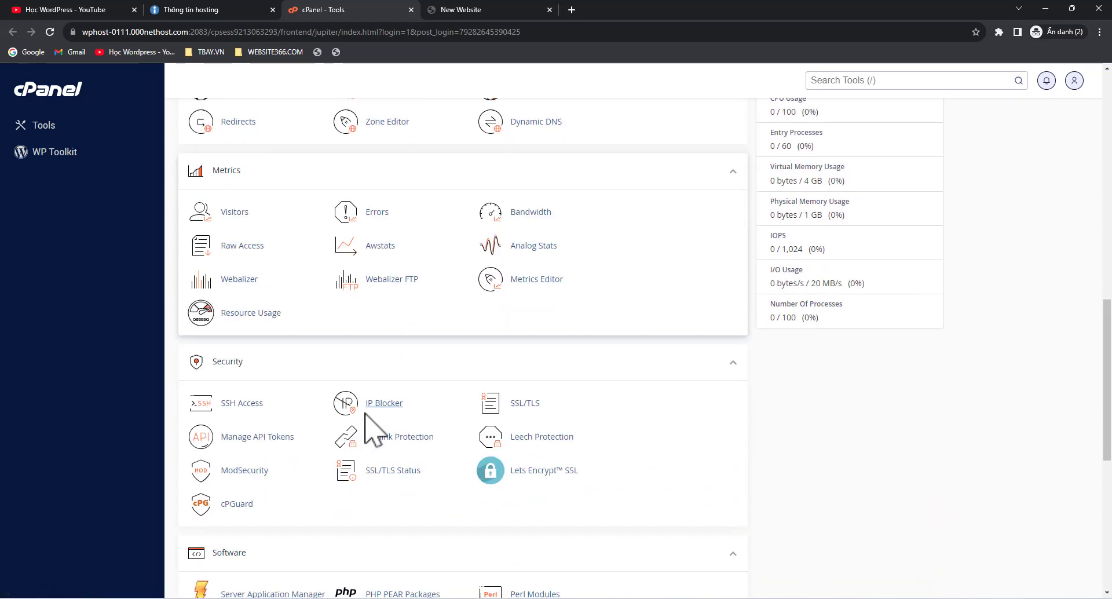
pyautogui.scroll(5, 364, 413)
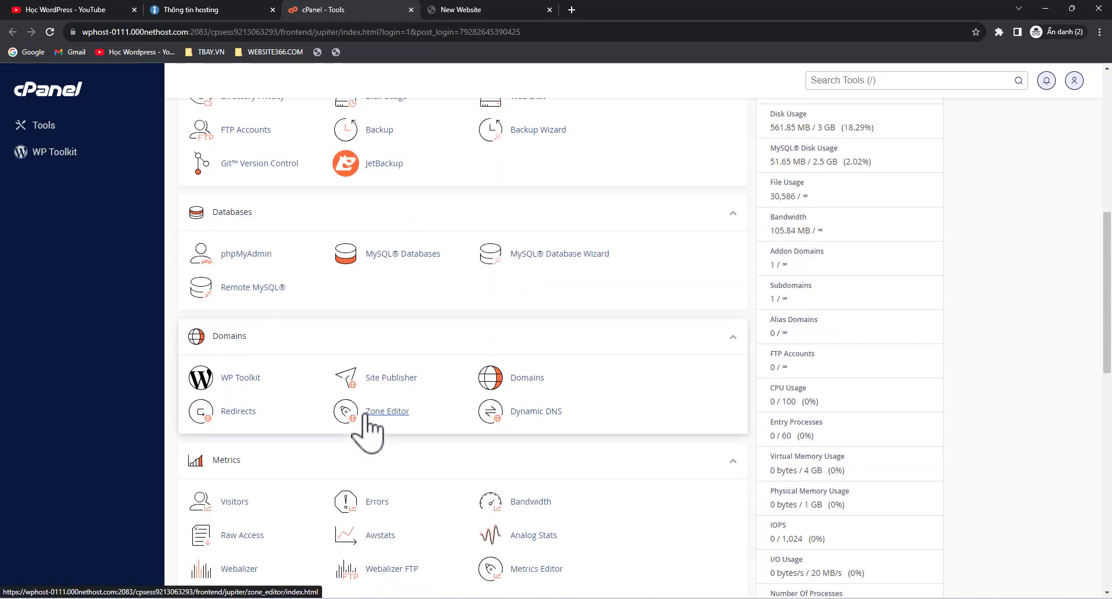
pyautogui.scroll(3, 364, 426)
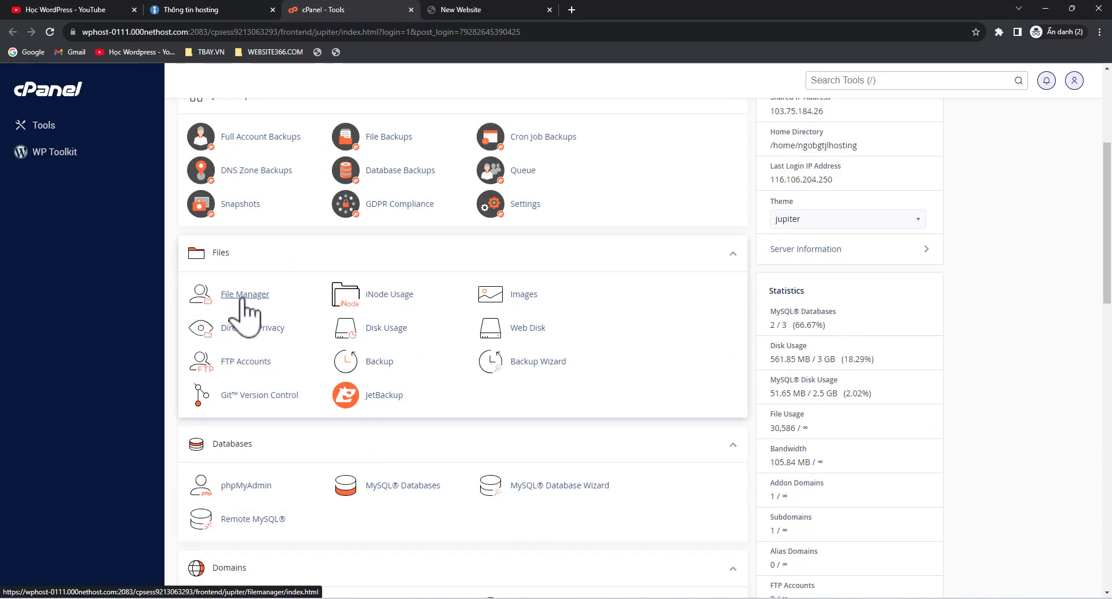
pyautogui.hotkey('ctrl', 'Tab')
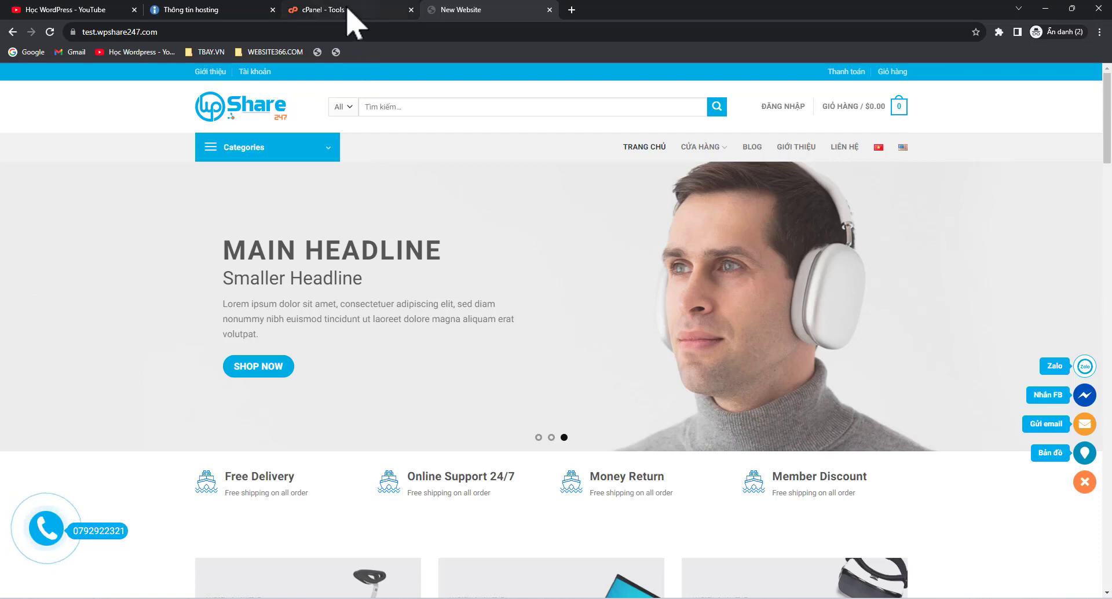
pyautogui.click(347, 9)
pyautogui.hotkey('ctrl', 'Tab')
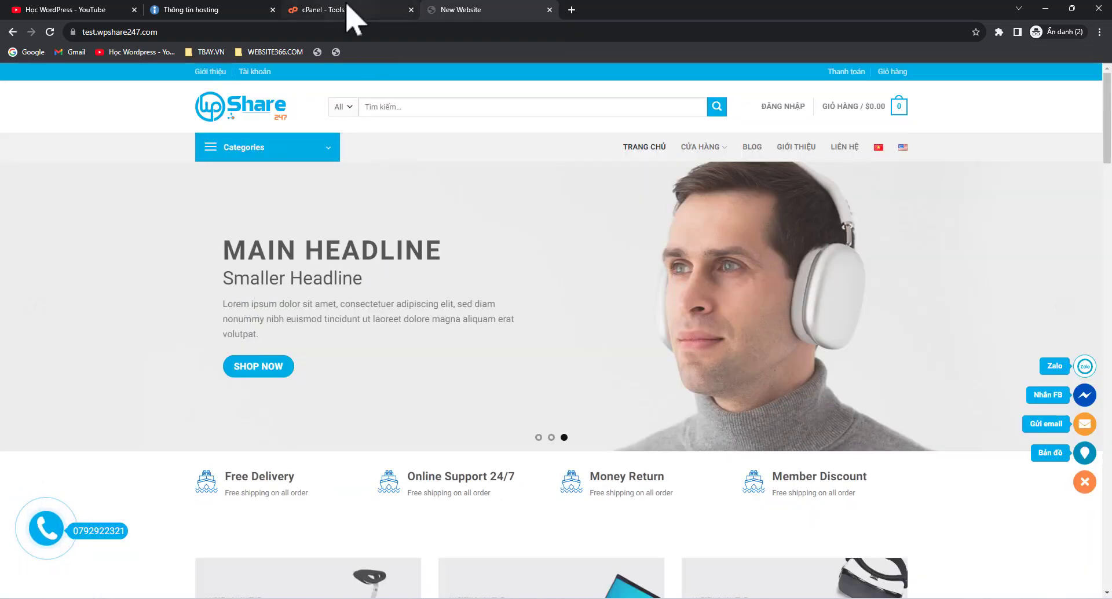
pyautogui.click(349, 9)
pyautogui.scroll(4, 428, 260)
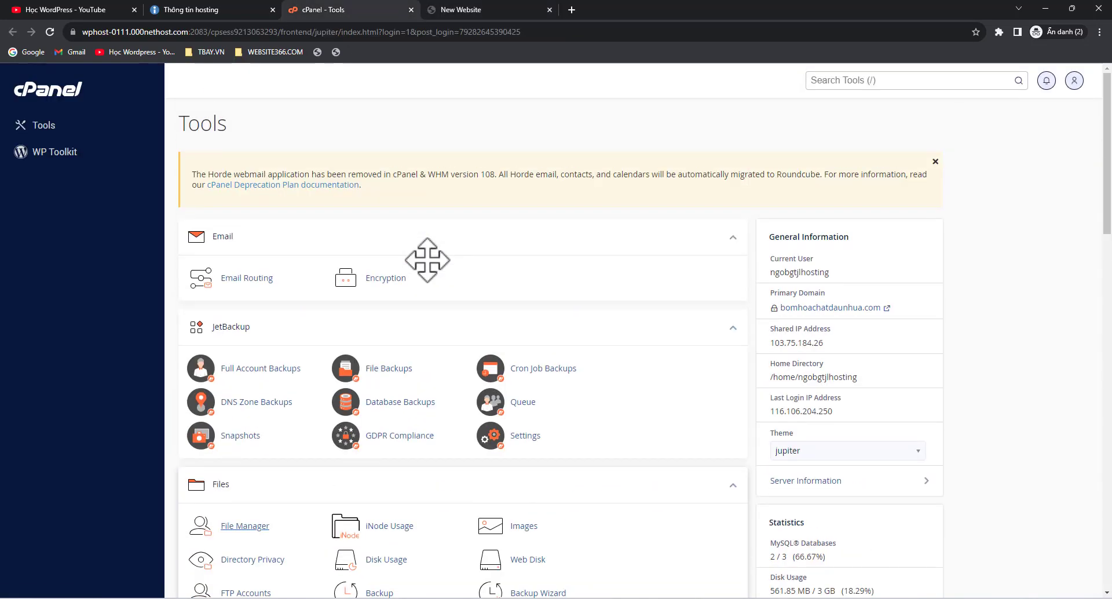
pyautogui.click(50, 32)
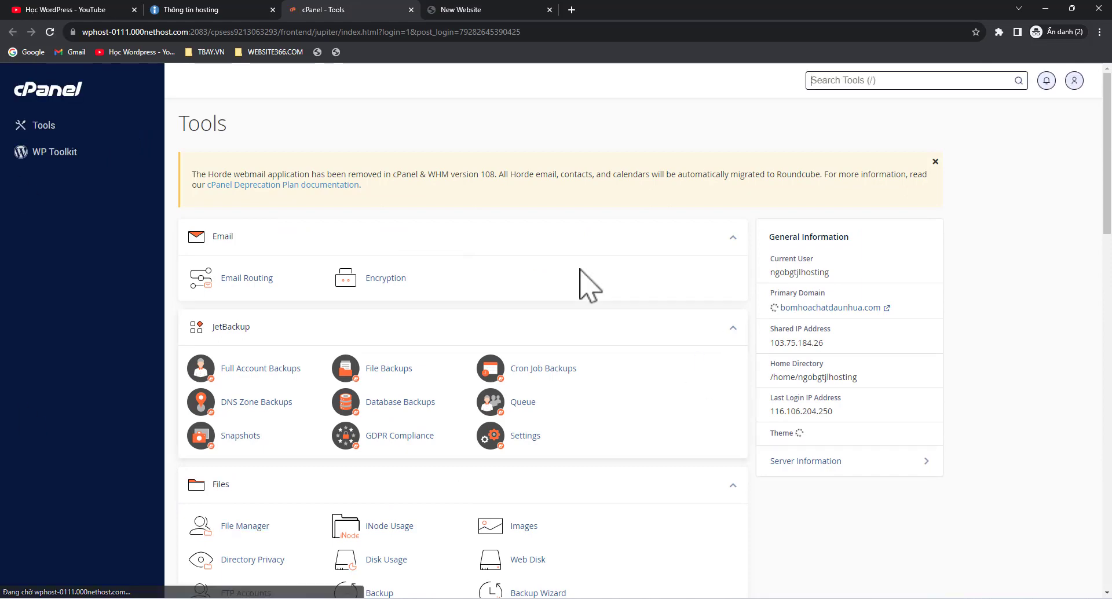
pyautogui.scroll(-5, 390, 355)
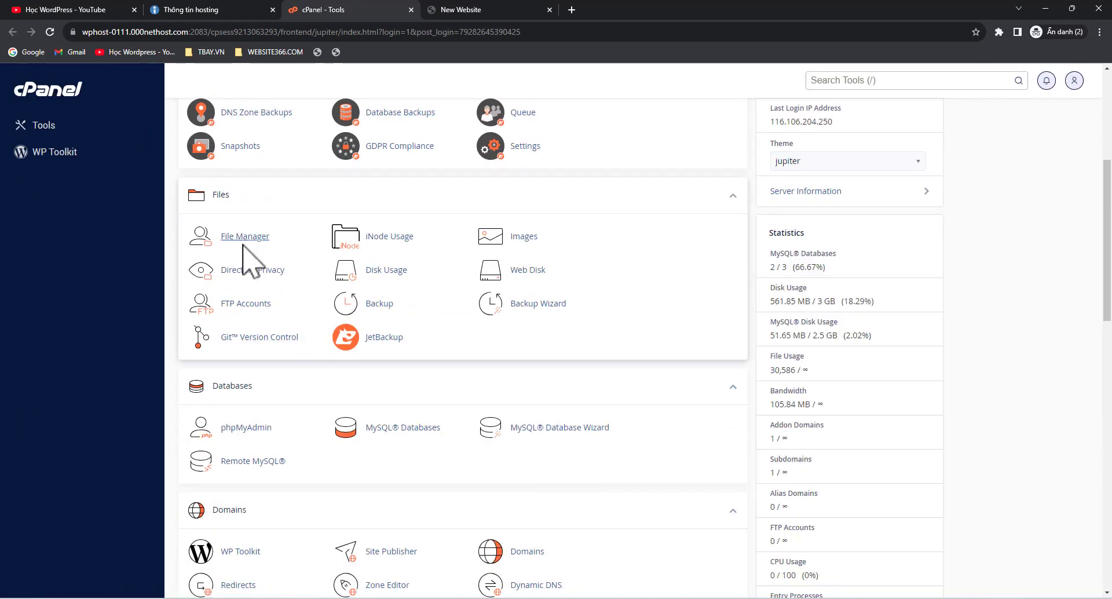
# Close the site's front-page tab and launch File Manager from cPanel
pyautogui.hotkey('ctrl', 'Tab')
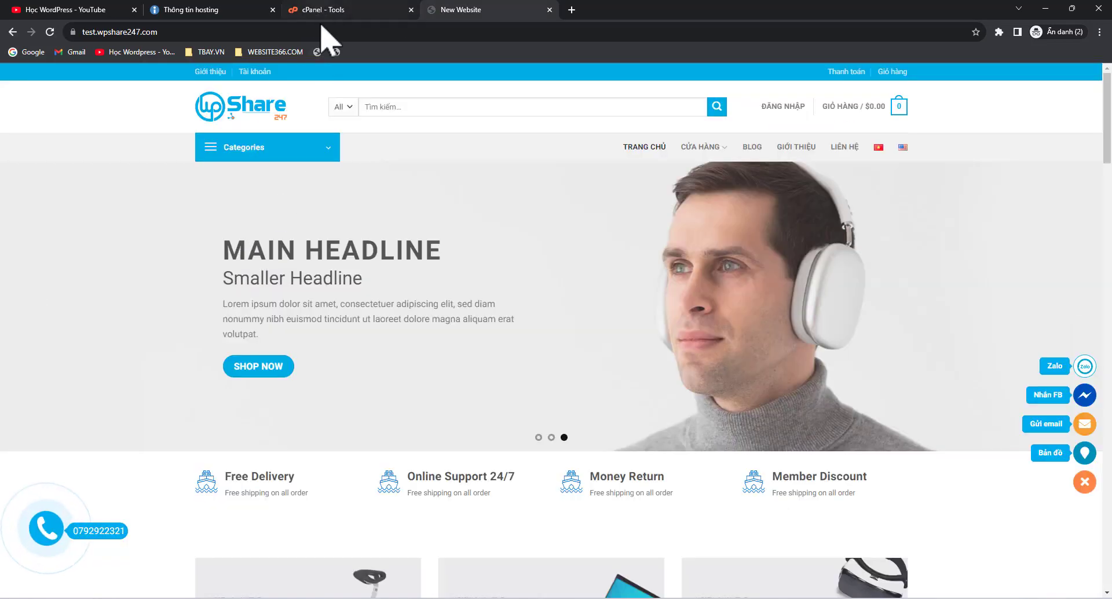
pyautogui.click(333, 9)
pyautogui.click(547, 9)
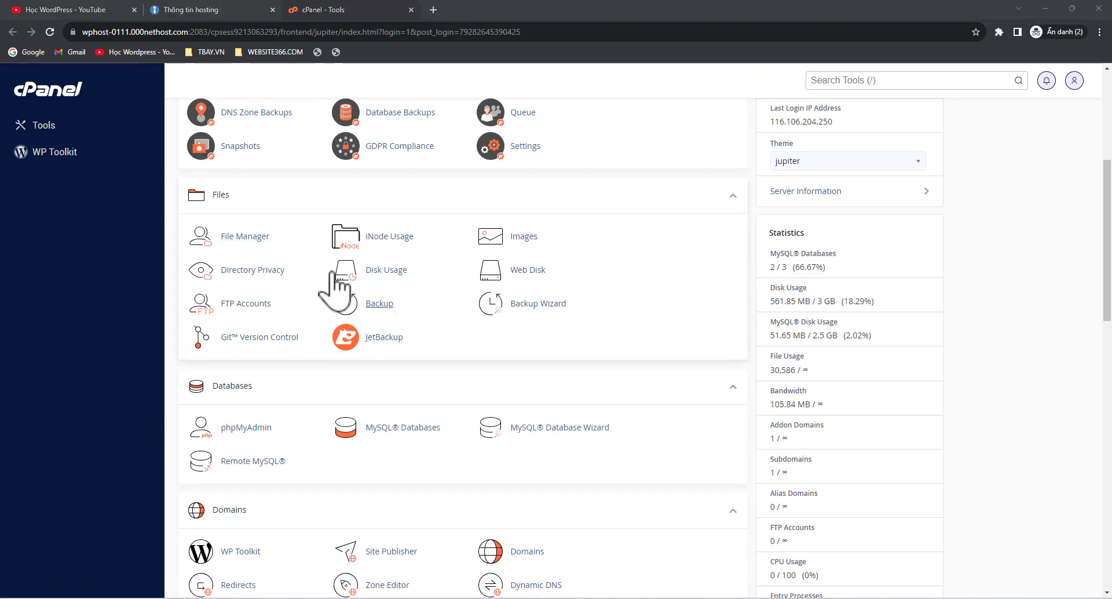
pyautogui.click(255, 236)
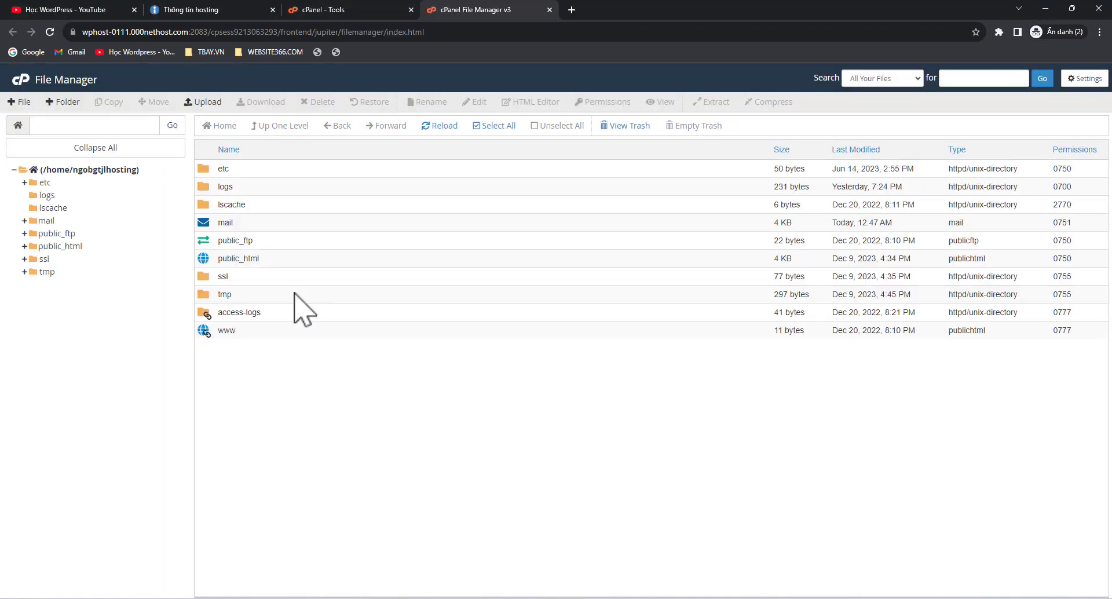
# Browse into public_html/test.wpshare247.com and bring up the actions for wp-config.php
pyautogui.doubleClick(207, 255)
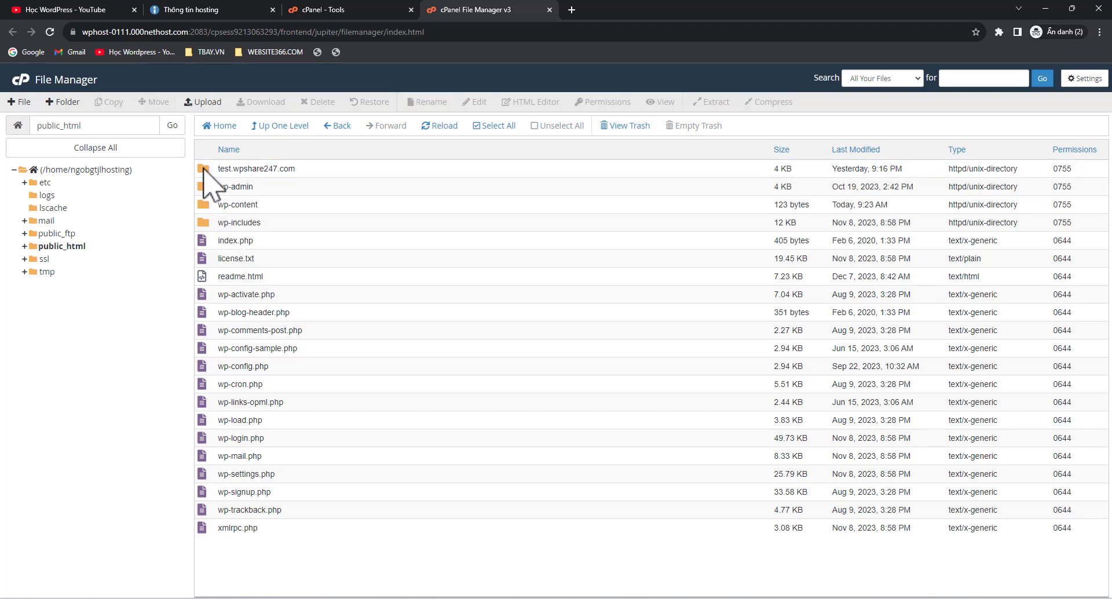
pyautogui.doubleClick(203, 168)
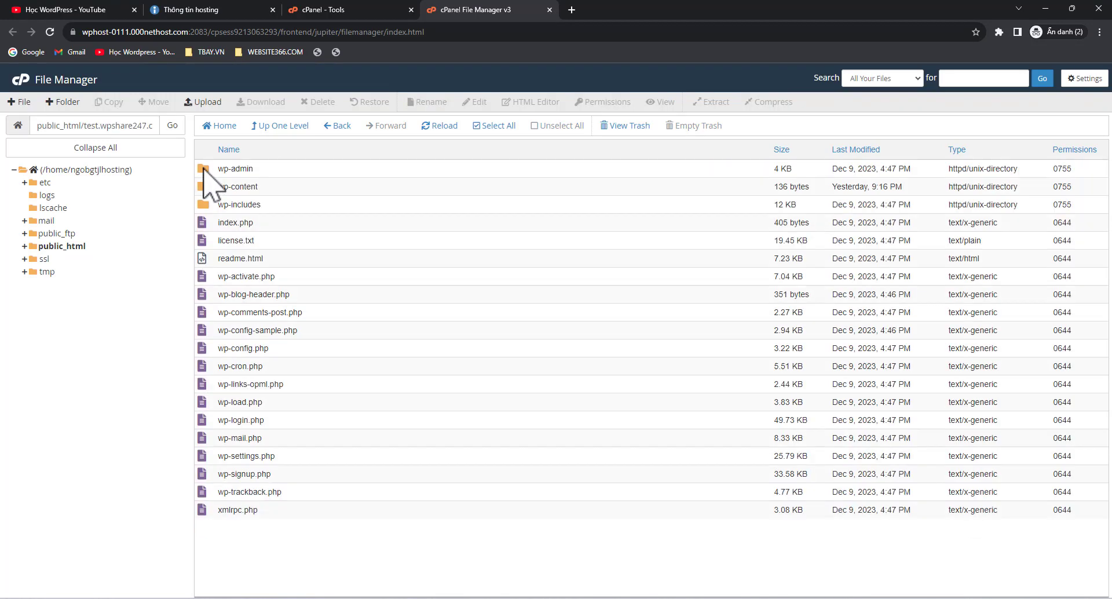
pyautogui.doubleClick(87, 131)
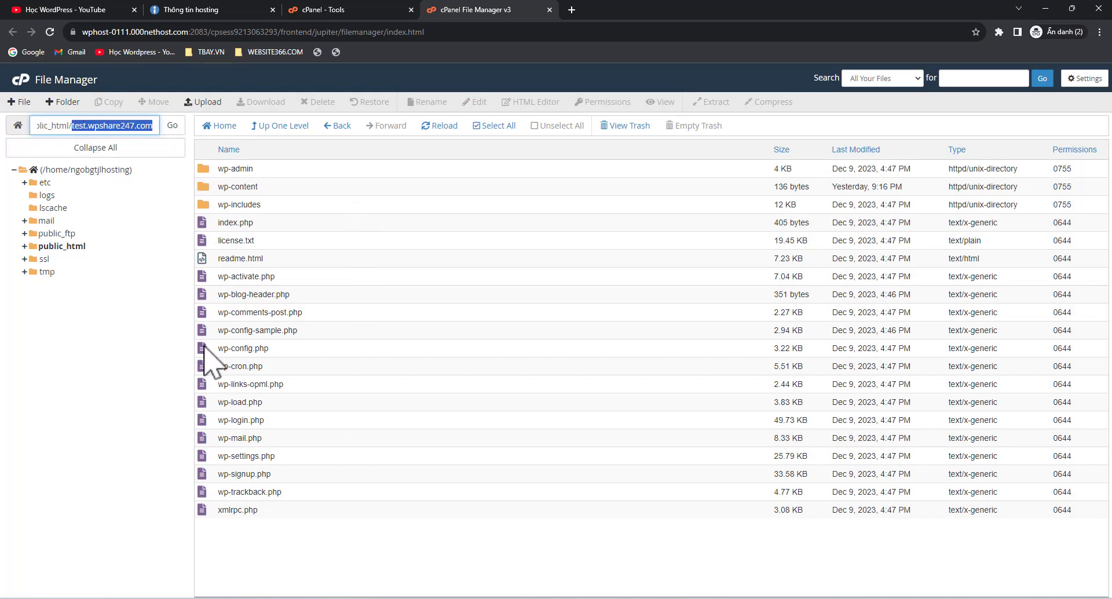
pyautogui.click(241, 348)
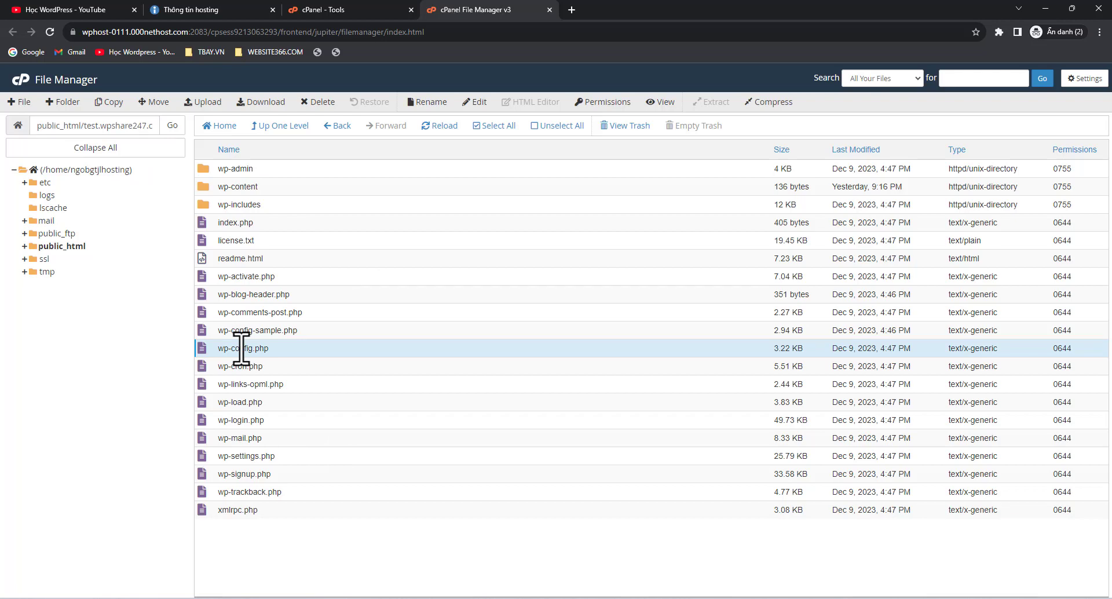
pyautogui.rightClick(241, 348)
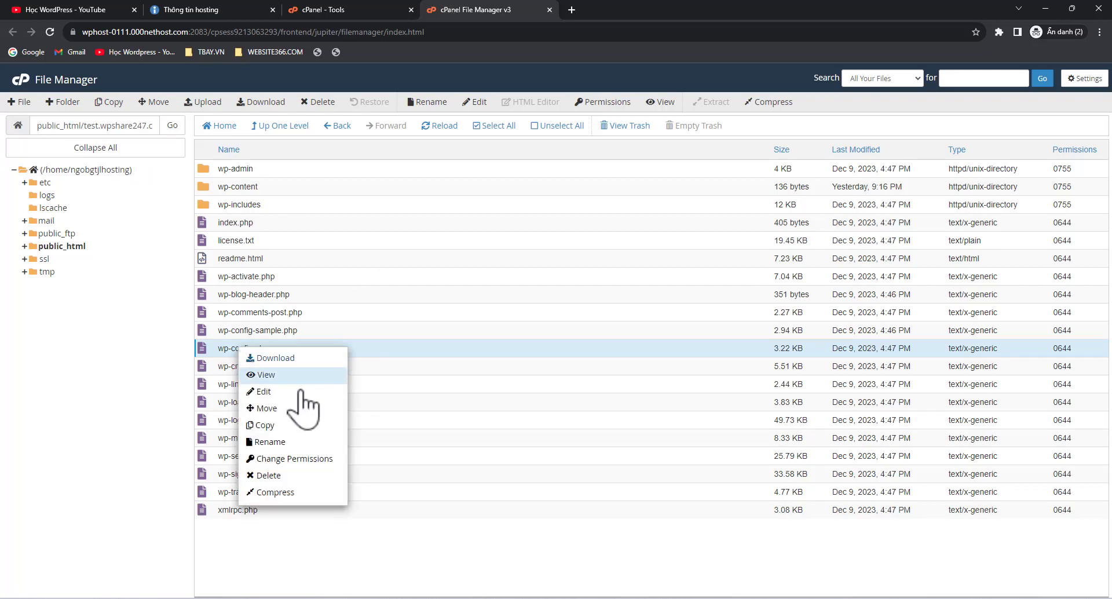
# Edit wp-config.php, copy the DB_NAME value on line 23, and return to the cPanel tools page
pyautogui.click(287, 393)
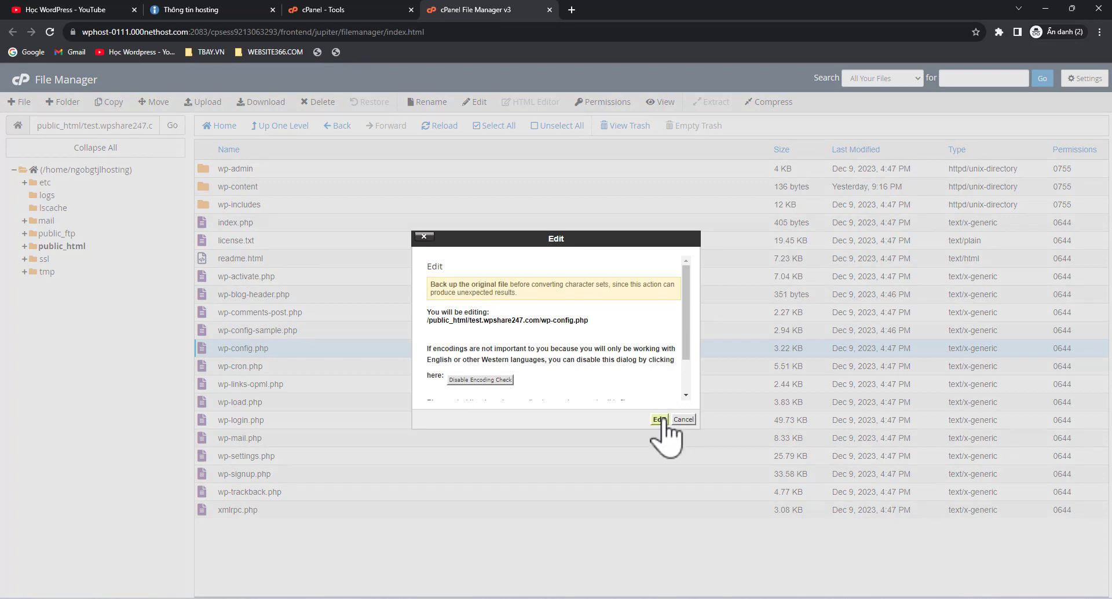
pyautogui.click(662, 418)
pyautogui.scroll(-3, 346, 303)
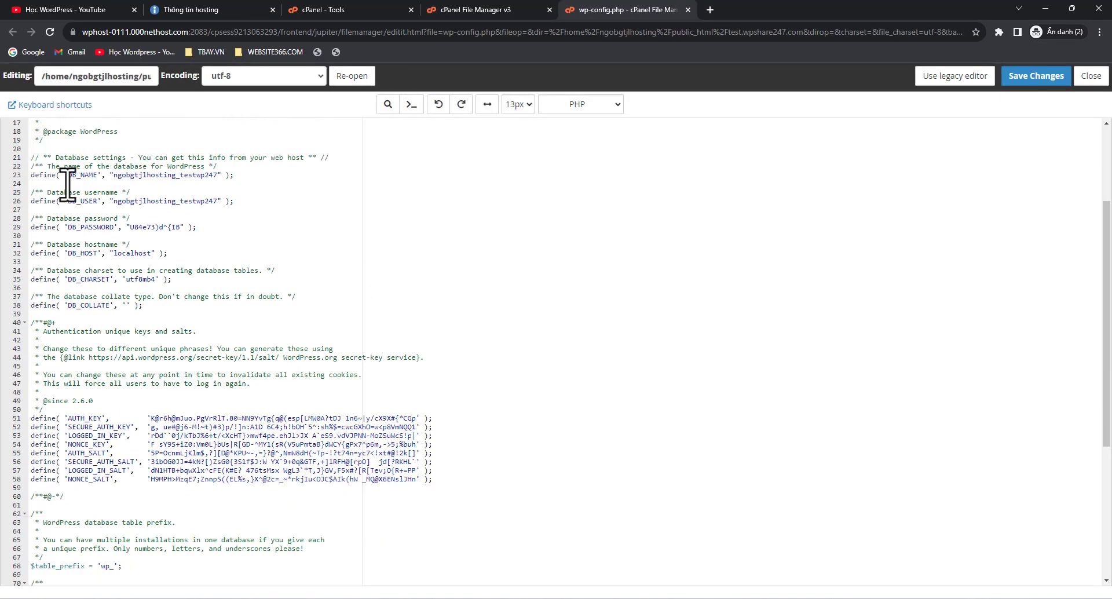
pyautogui.click(91, 175)
pyautogui.doubleClick(154, 175)
pyautogui.hotkey('ctrl', 'c')
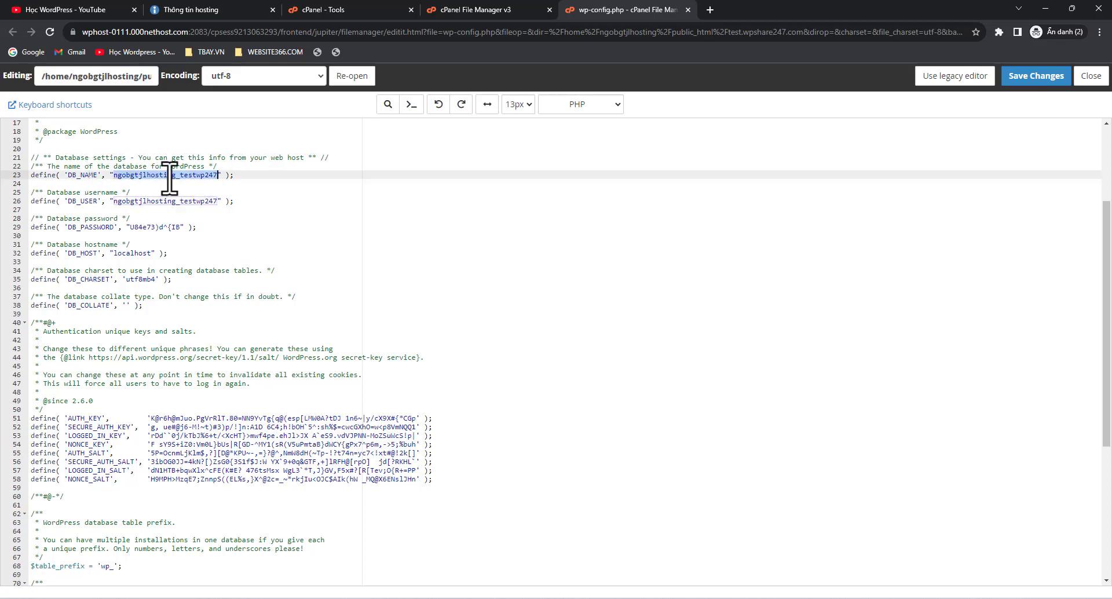
pyautogui.click(472, 10)
pyautogui.click(360, 9)
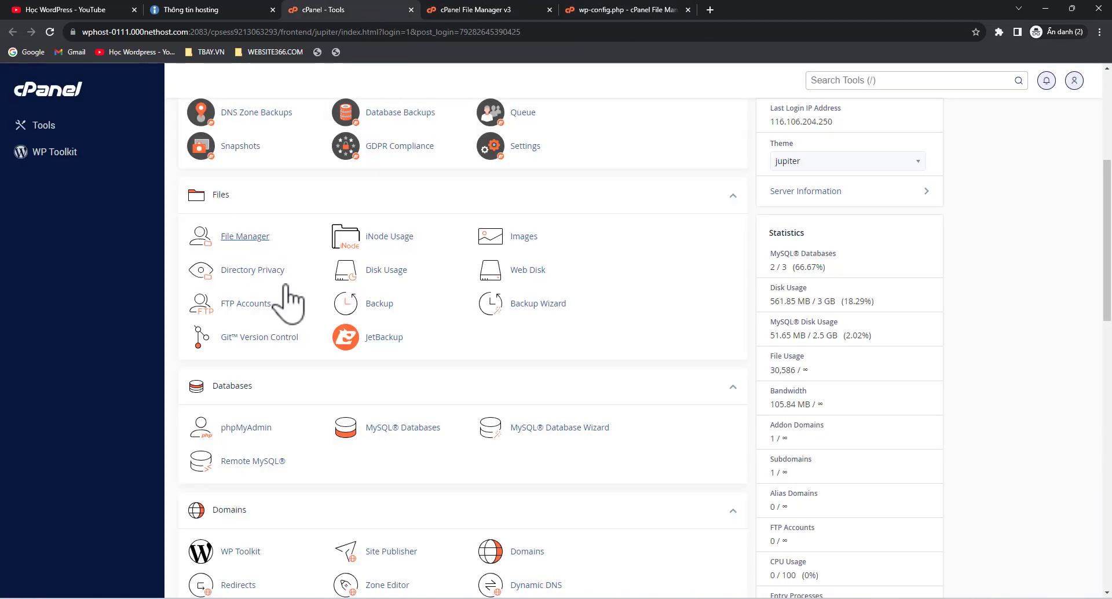
# Launch phpMyAdmin, find the copied database name in the sidebar, and open that database
pyautogui.scroll(-1, 278, 372)
pyautogui.click(269, 371)
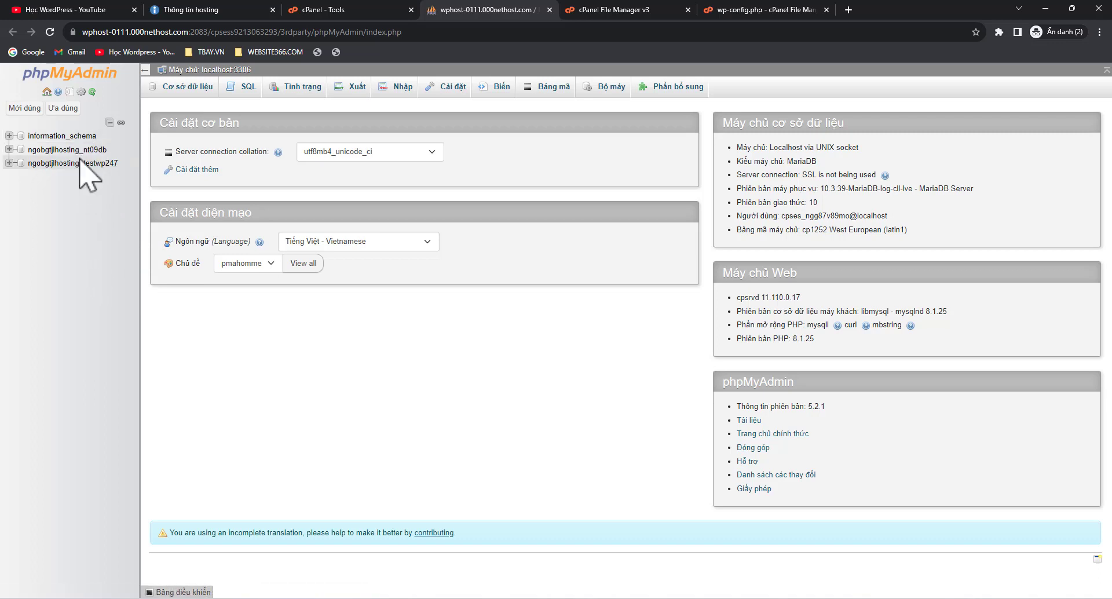
pyautogui.hotkey('ctrl', 'f')
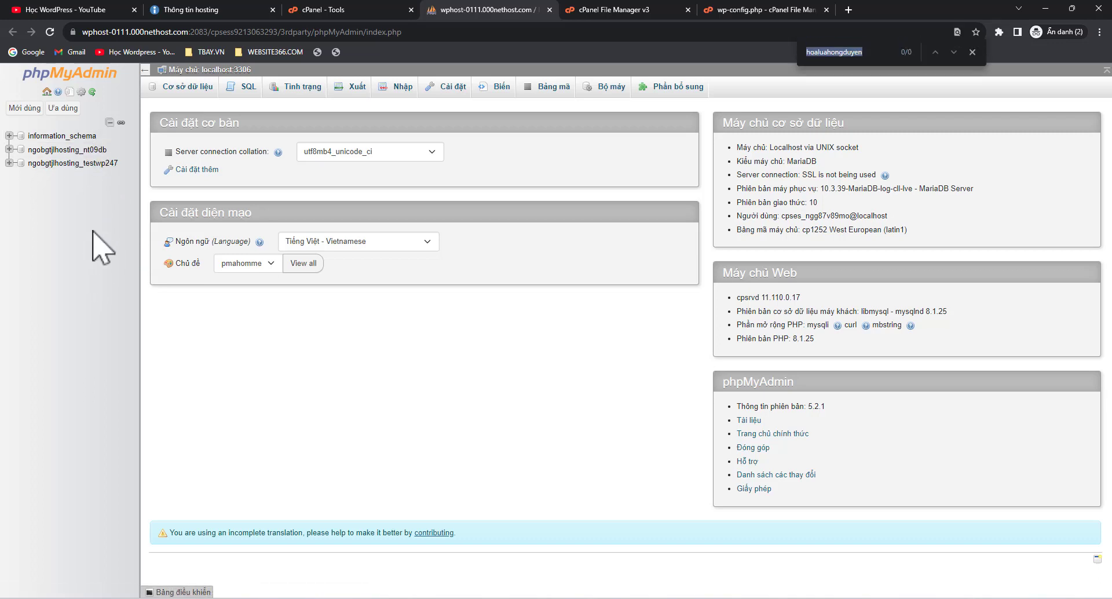
pyautogui.hotkey('ctrl', 'v')
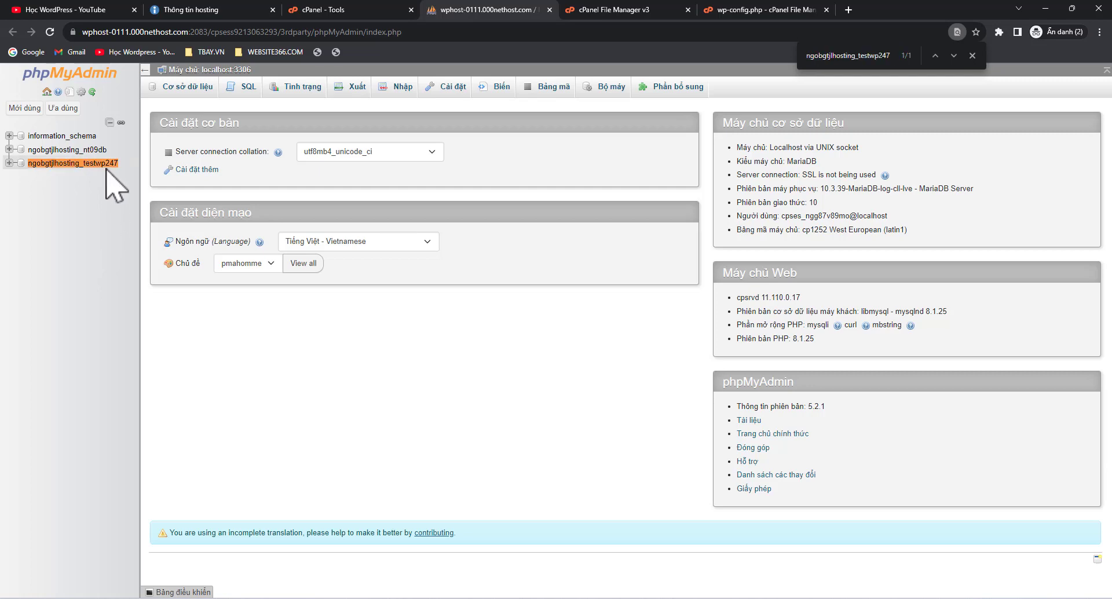
pyautogui.click(92, 164)
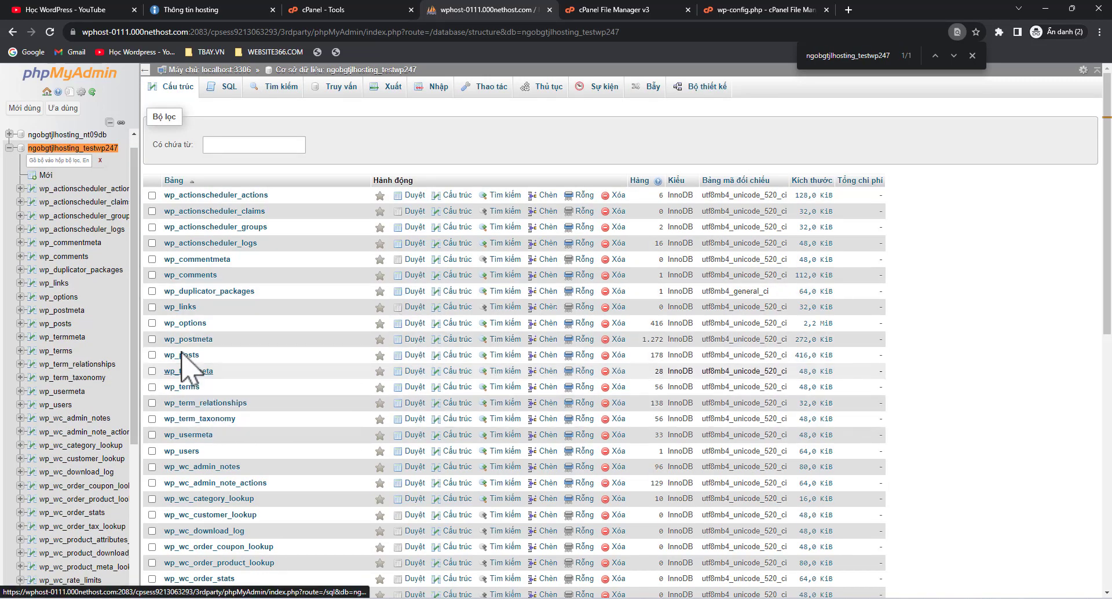
# Browse the wp_options table, then open the wp_users table from the sidebar
pyautogui.click(191, 323)
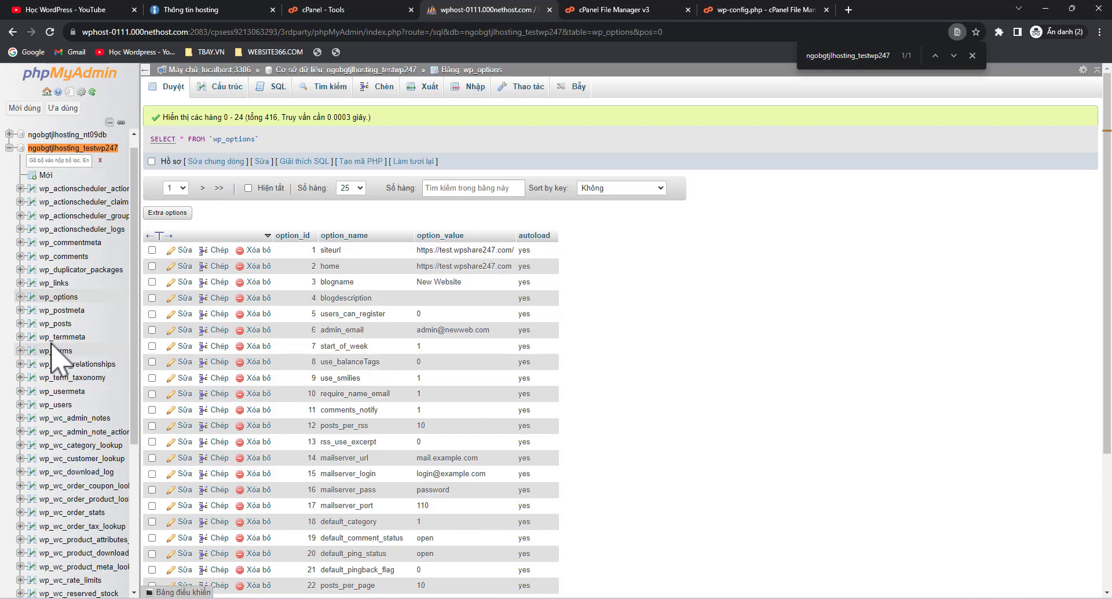
pyautogui.scroll(-2, 51, 345)
pyautogui.scroll(-3, 51, 343)
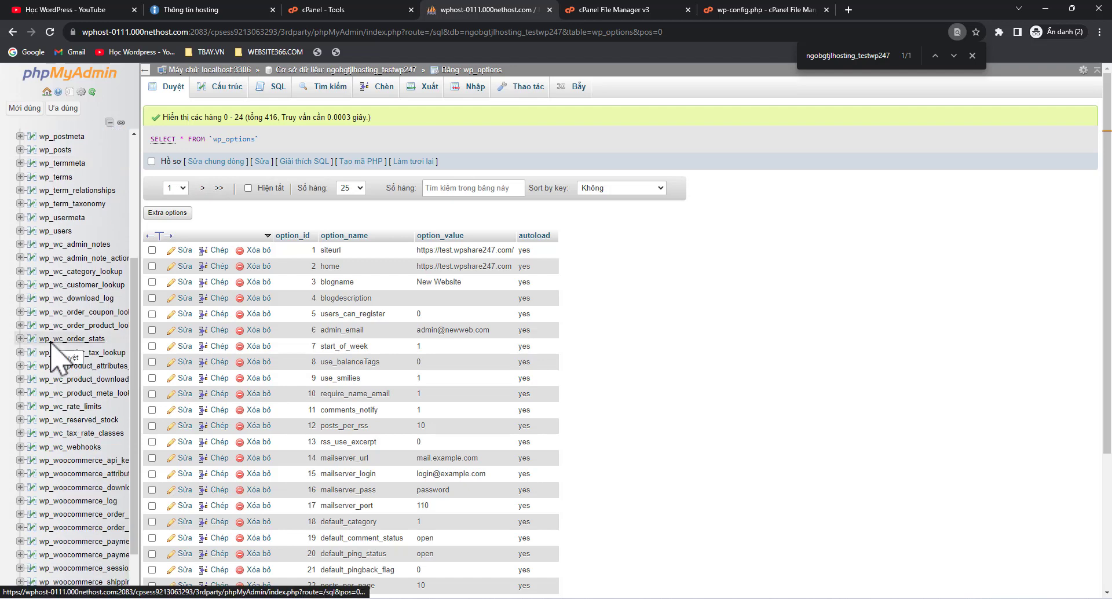
pyautogui.click(55, 230)
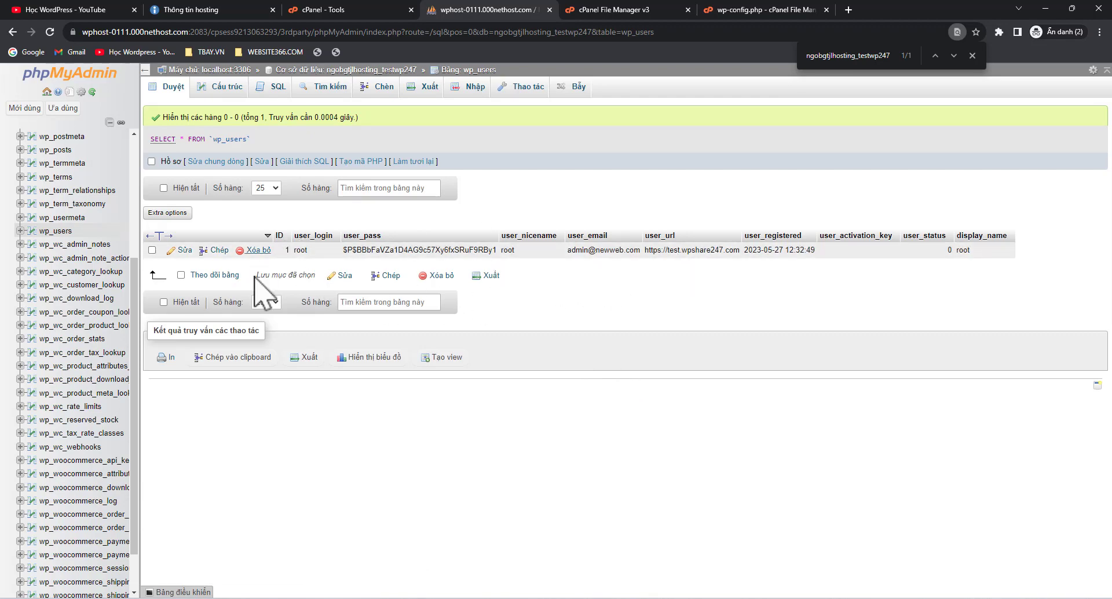
# Edit the admin row, replace the user_pass hash with a new password, and choose MD5
pyautogui.click(184, 251)
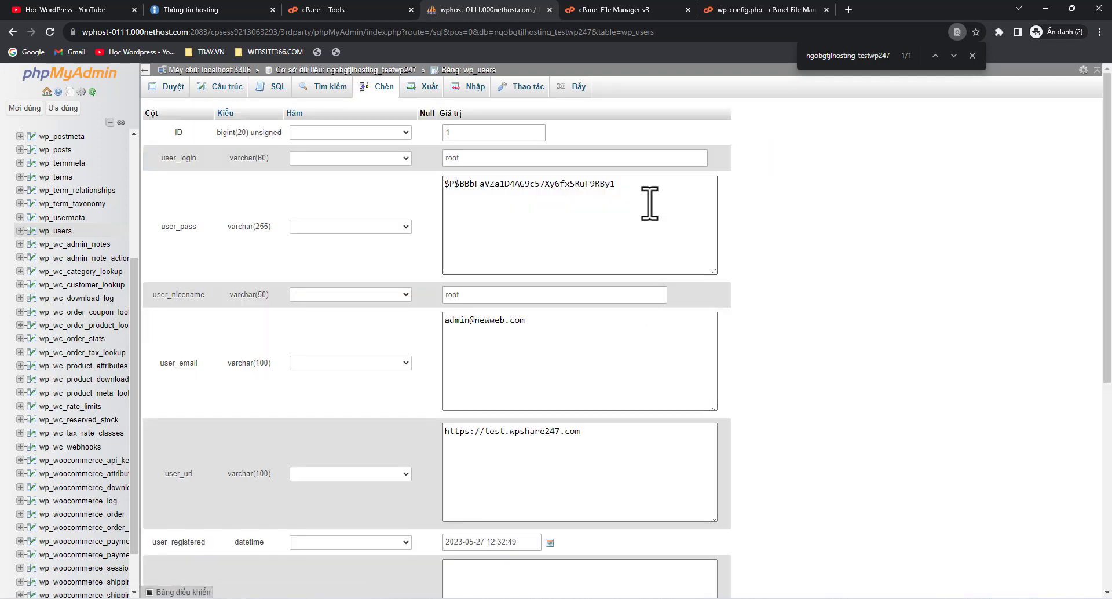
pyautogui.moveTo(648, 200); pyautogui.dragTo(443, 185)
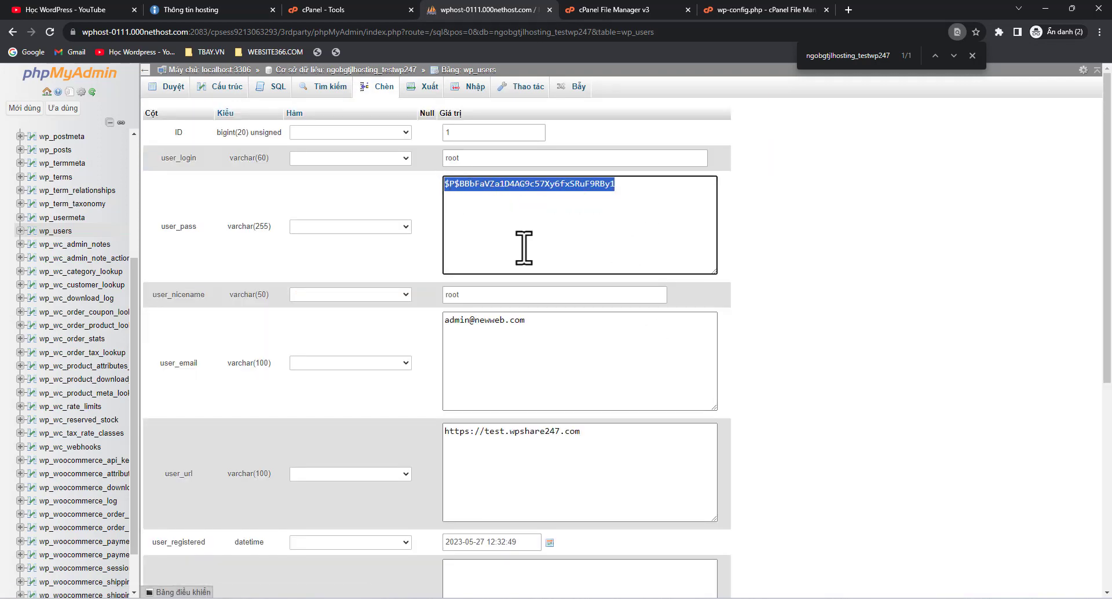
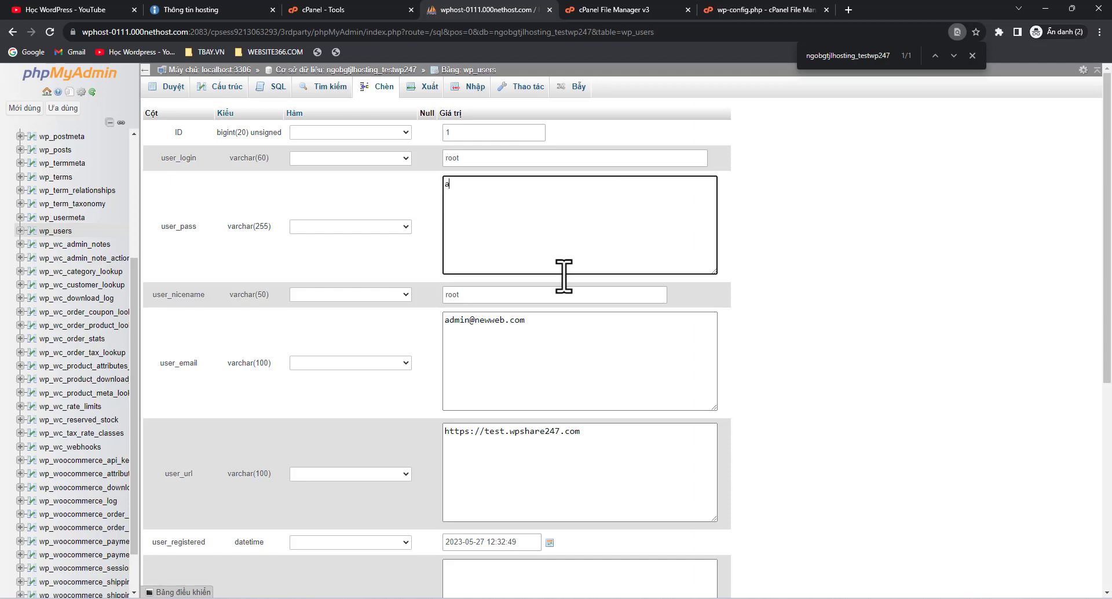
pyautogui.click(360, 227)
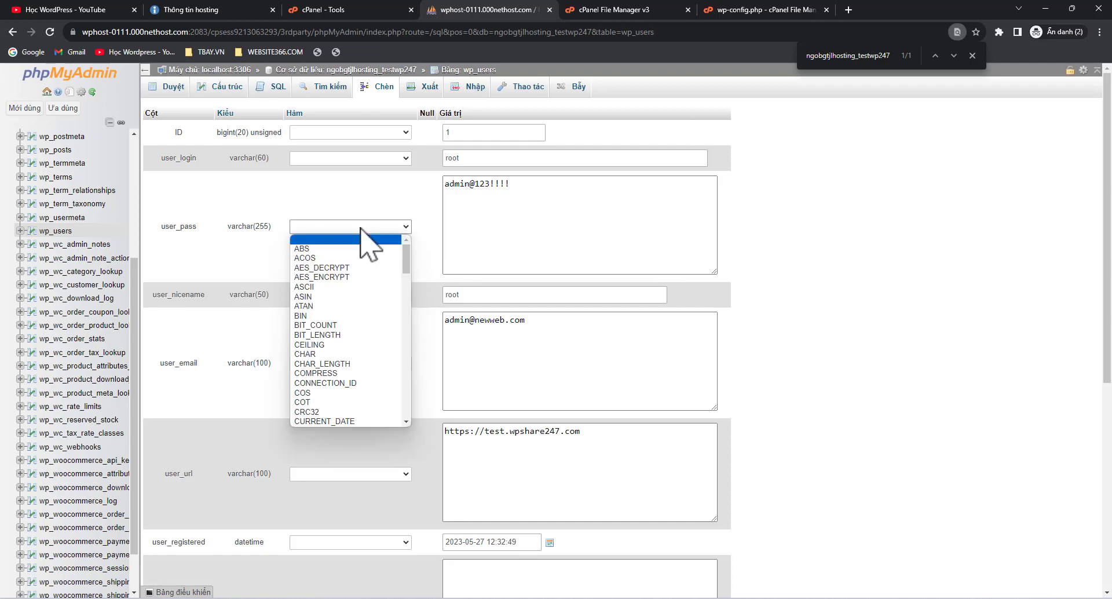
pyautogui.scroll(-5, 361, 238)
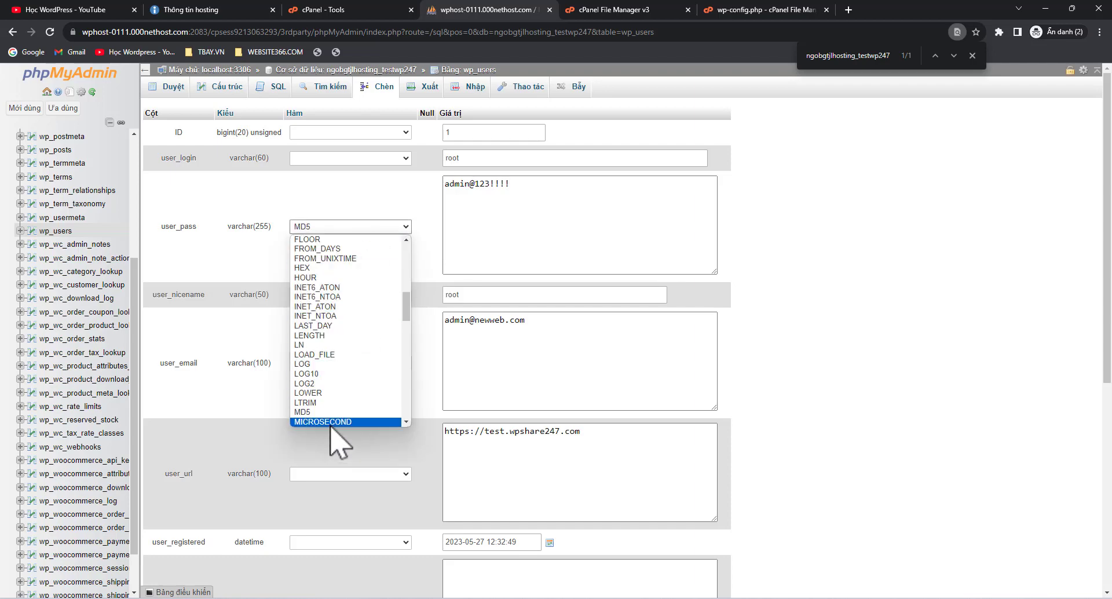